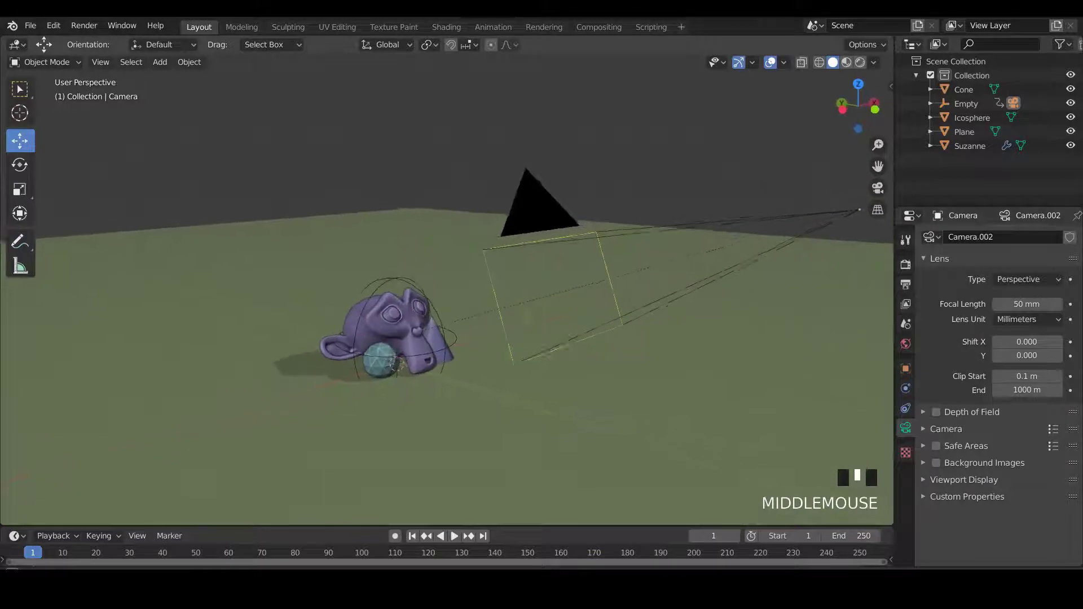
Step: Play back the camera orbit animation around the monkey, stop it and return to the first frame
key("space")
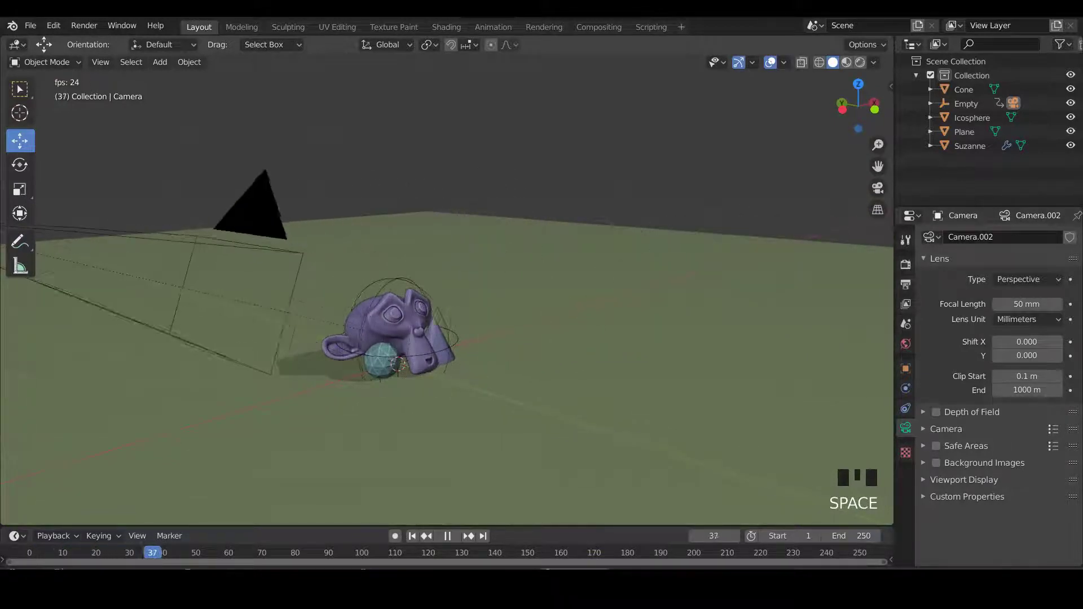
scroll(451, 293, "down", 2)
middle_click_drag(451, 293, 451, 316)
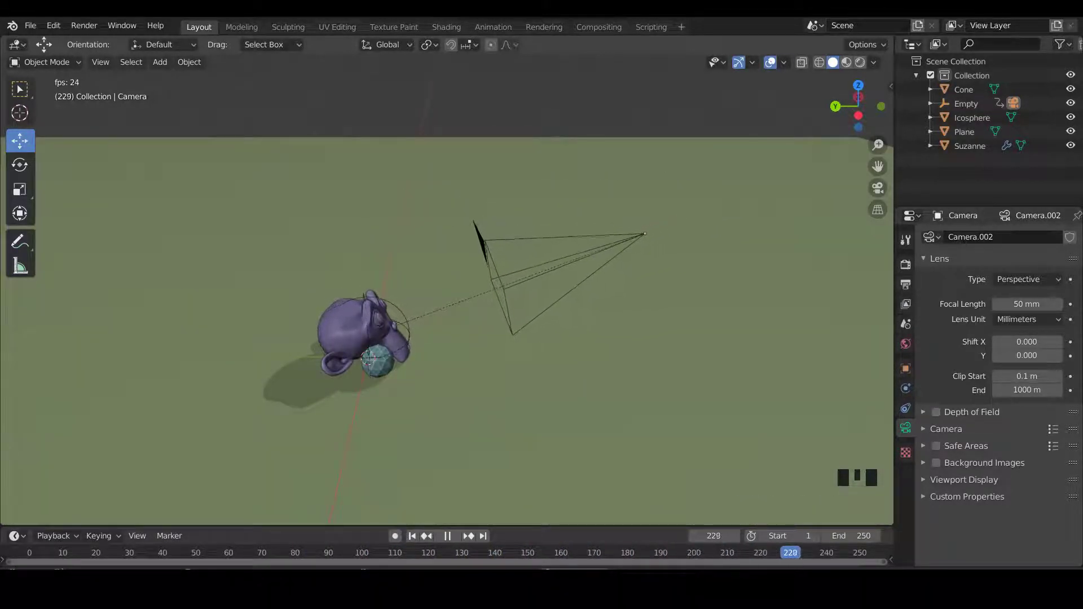
key("space")
left_click(412, 536)
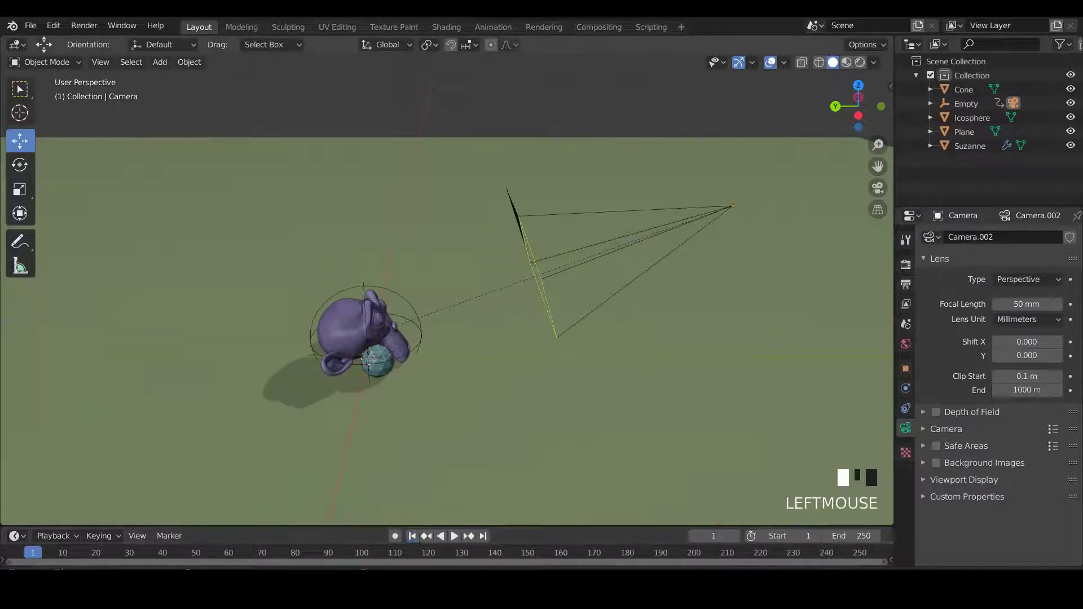
Step: Try scaling and rotating the Empty around the monkey to test how it drives the camera
left_click(966, 103)
middle_click_drag(452, 282, 452, 248)
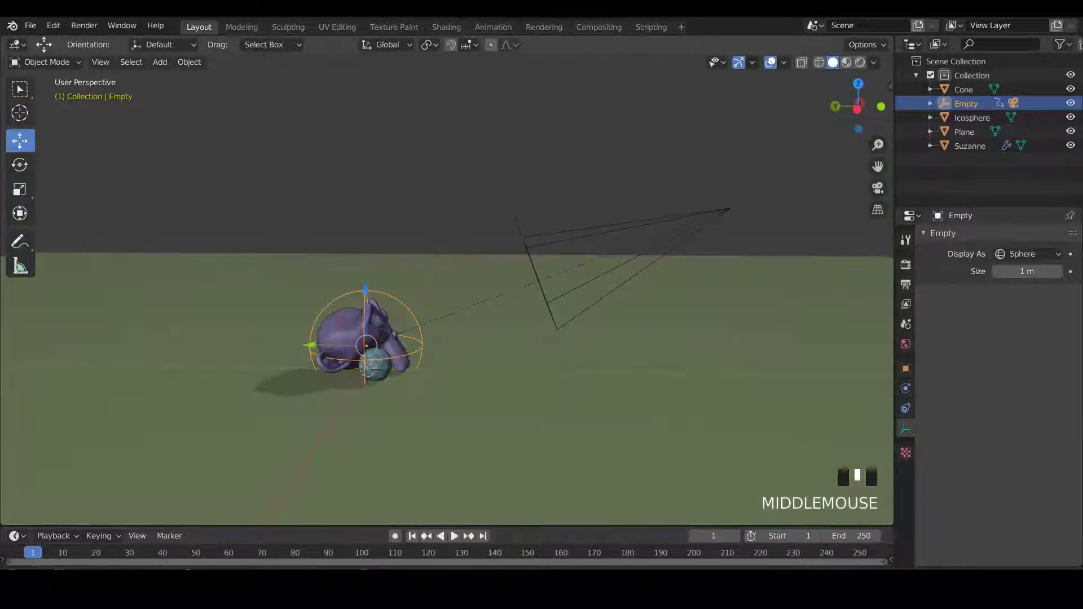
key("s")
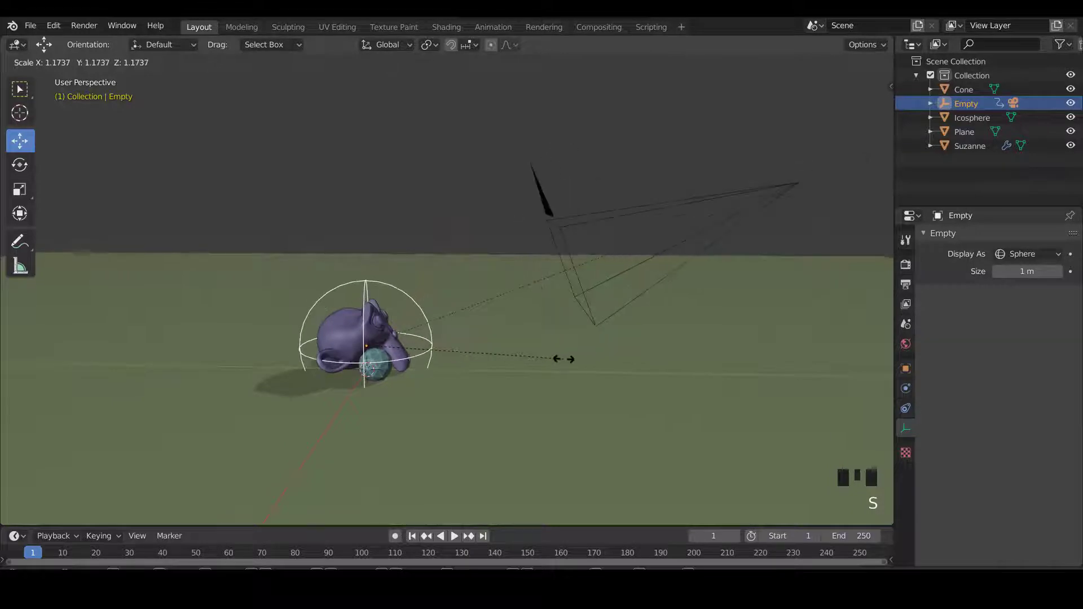
key("r")
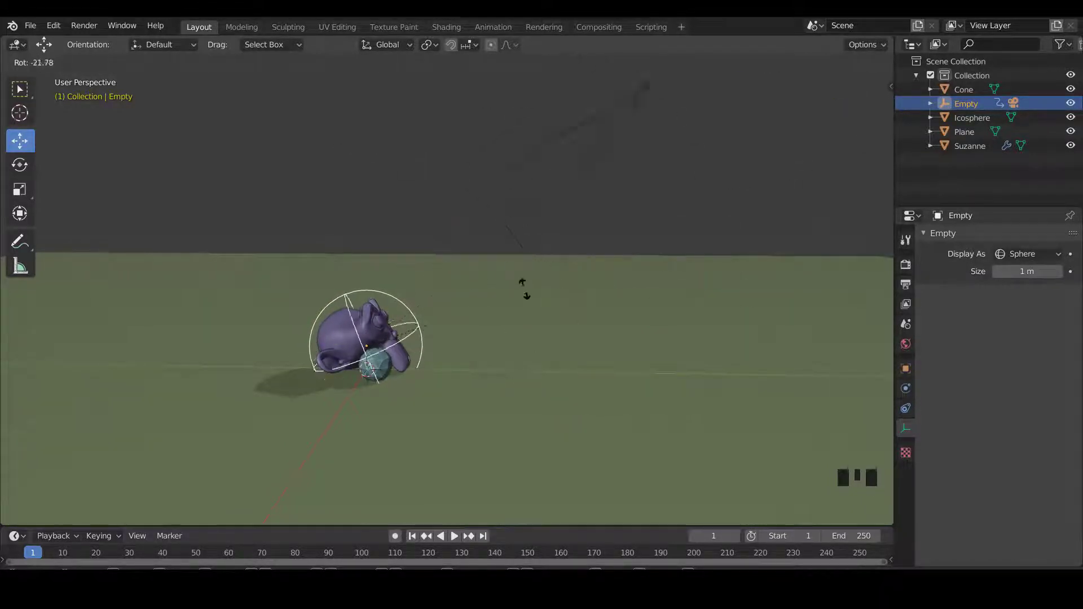
key("Escape")
Step: Preview the finished scene through the camera in material preview with gizmos and overlays hidden, and open the viewport shading options
key("KP_0")
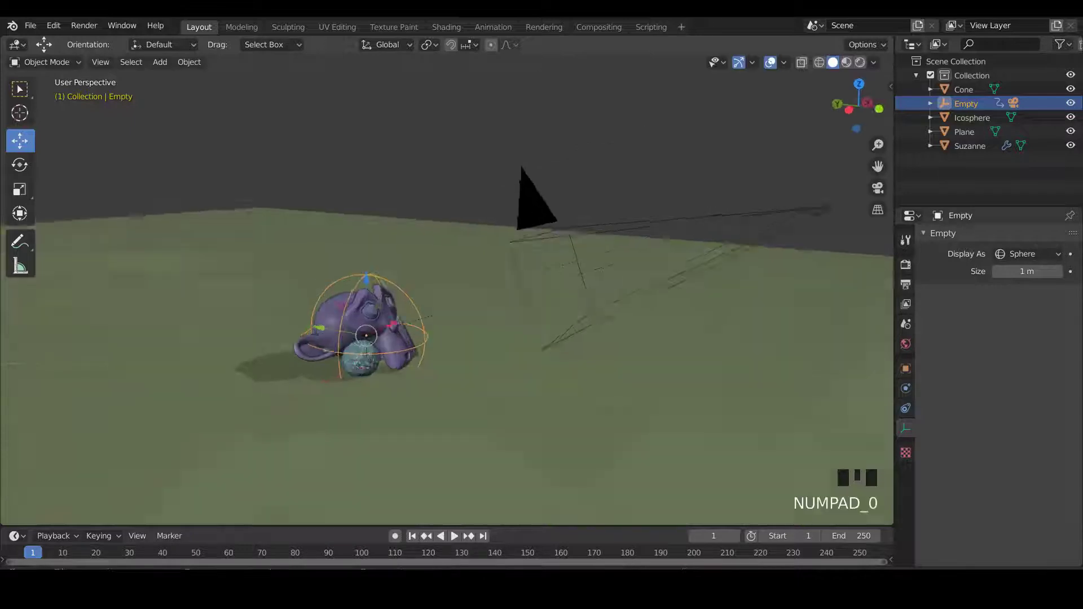
left_click(964, 132)
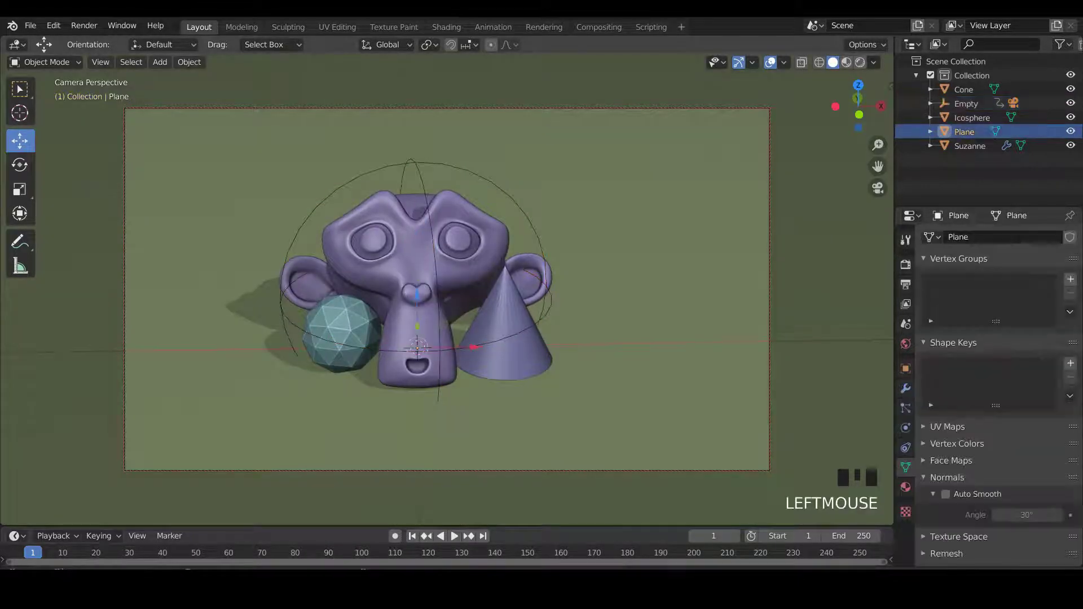
left_click(739, 62)
left_click(770, 62)
left_click(846, 62)
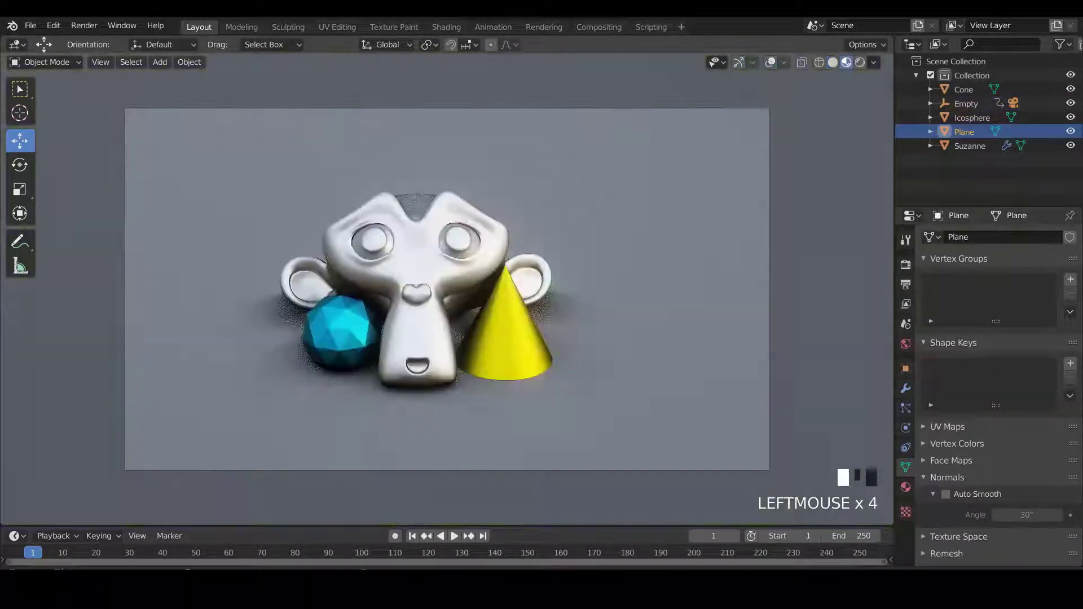
left_click(873, 62)
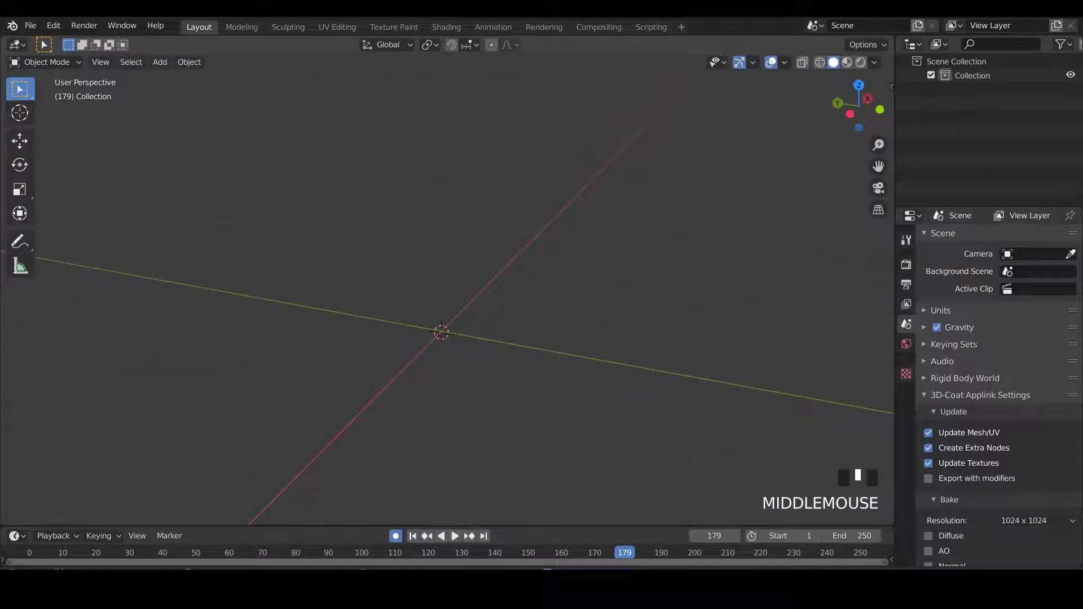
Step: Add a plane mesh at the world origin and scale it up by about 2.18
middle_click(445, 282)
middle_click_drag(446, 282, 394, 243, "shift")
key("shift+a")
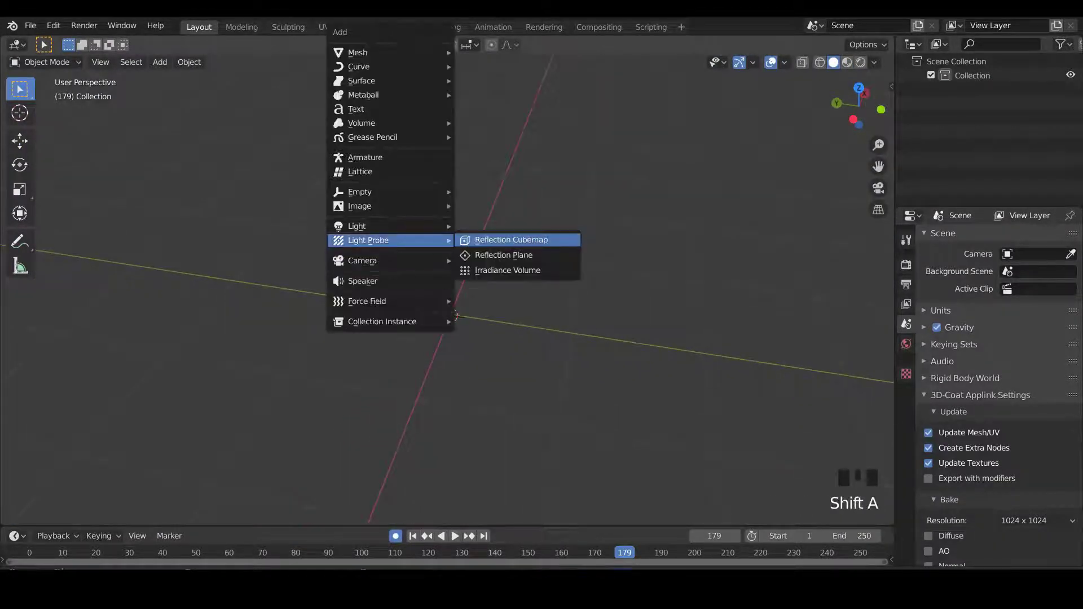
left_click(511, 240)
key("shift+a")
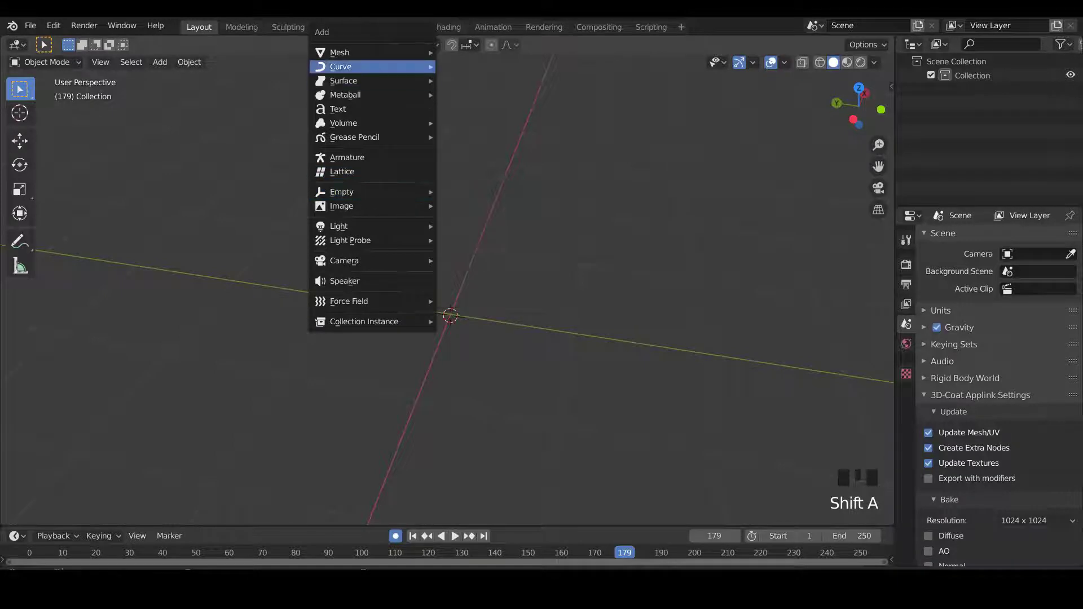
mouse_move(367, 53)
left_click(467, 52)
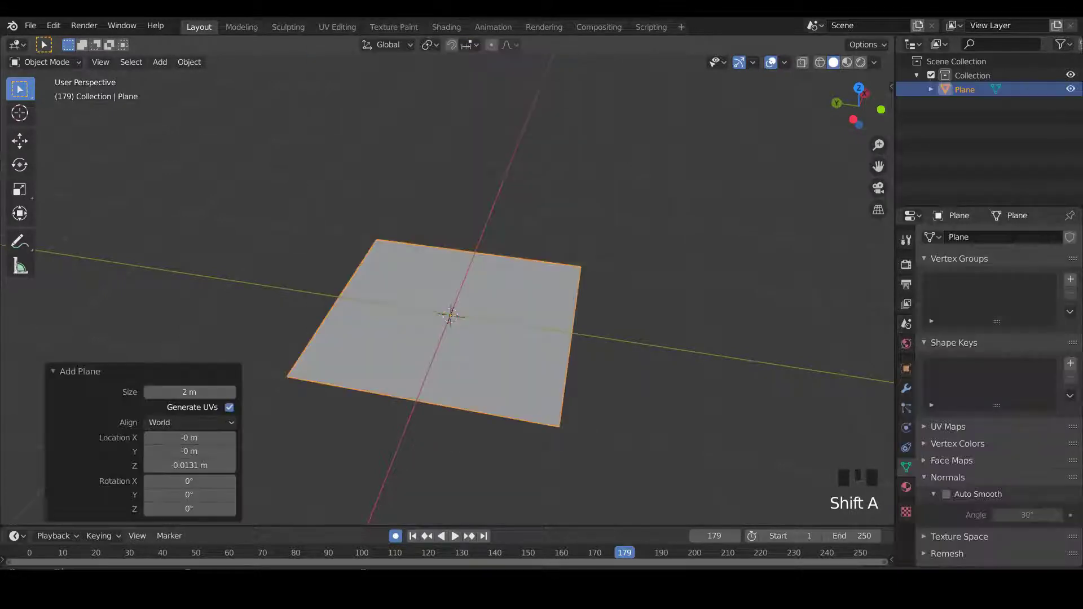
key("s")
left_click(564, 337)
middle_click_drag(564, 336, 508, 299)
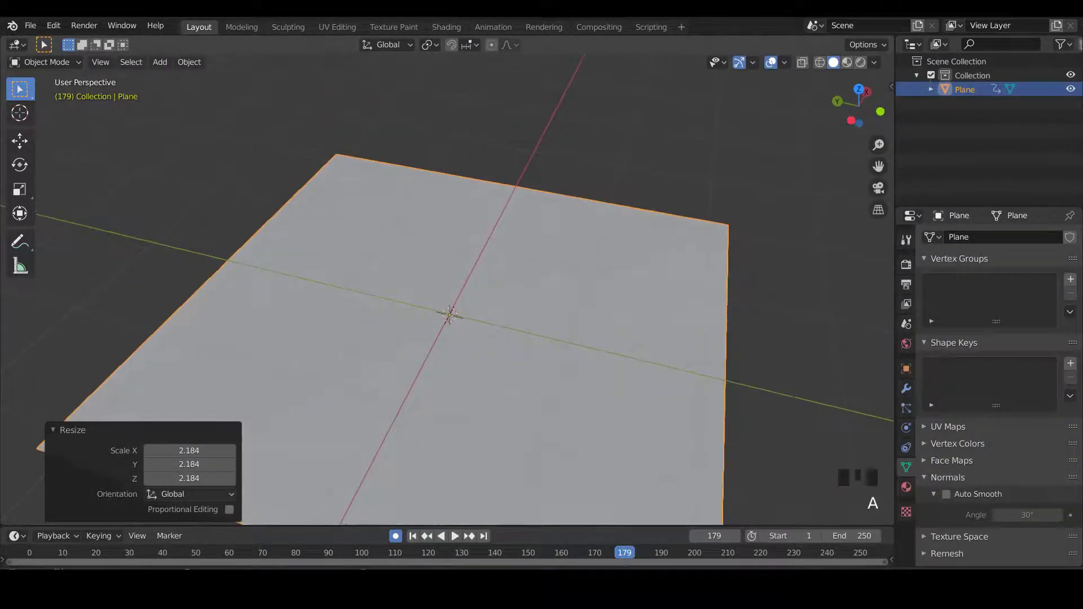
Step: Add a monkey mesh at the plane's centre and view it from the right side
key("shift+a")
mouse_move(339, 194)
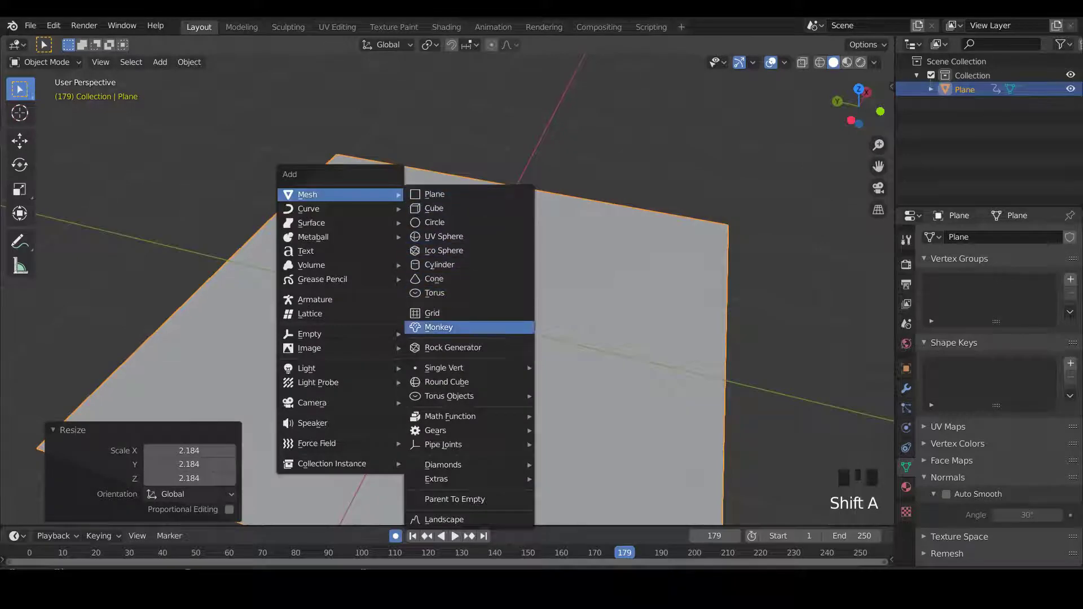
left_click(451, 327)
middle_click_drag(451, 328, 508, 327, "alt")
key("r")
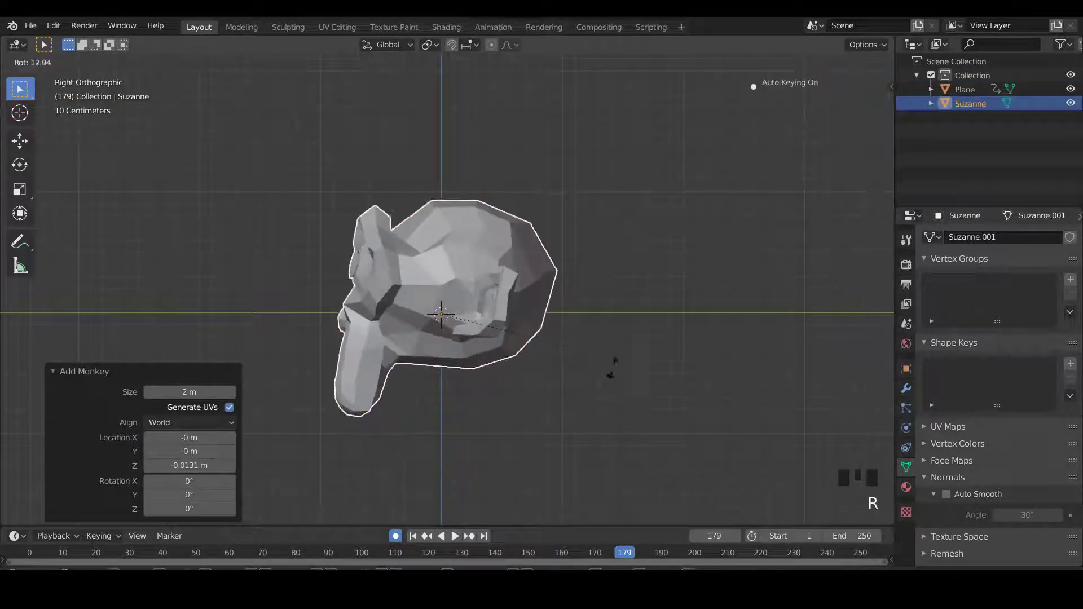
type("456")
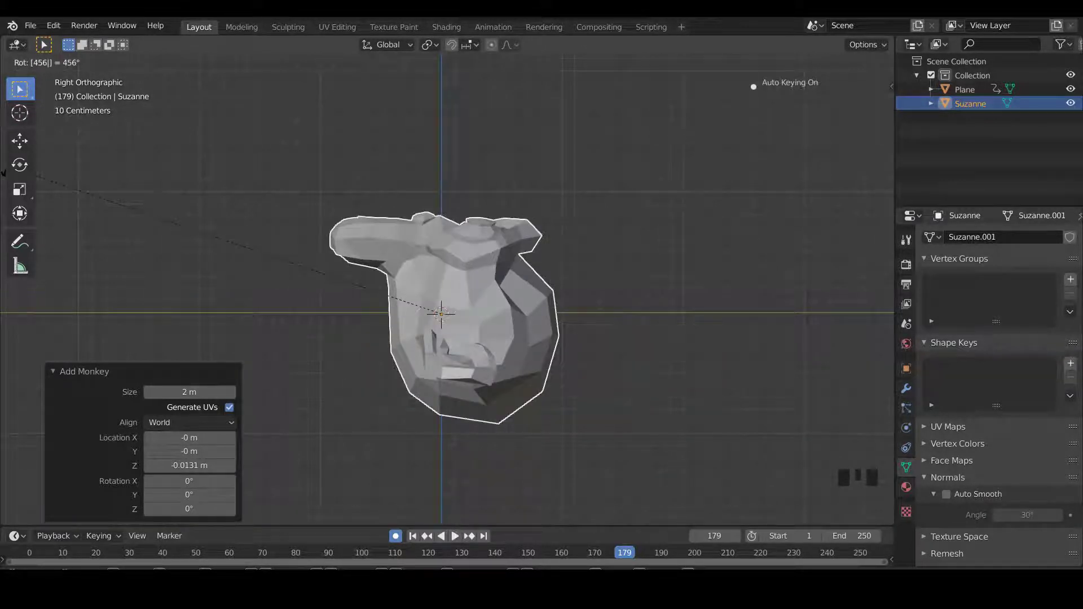
key("Return")
key("ctrl+z")
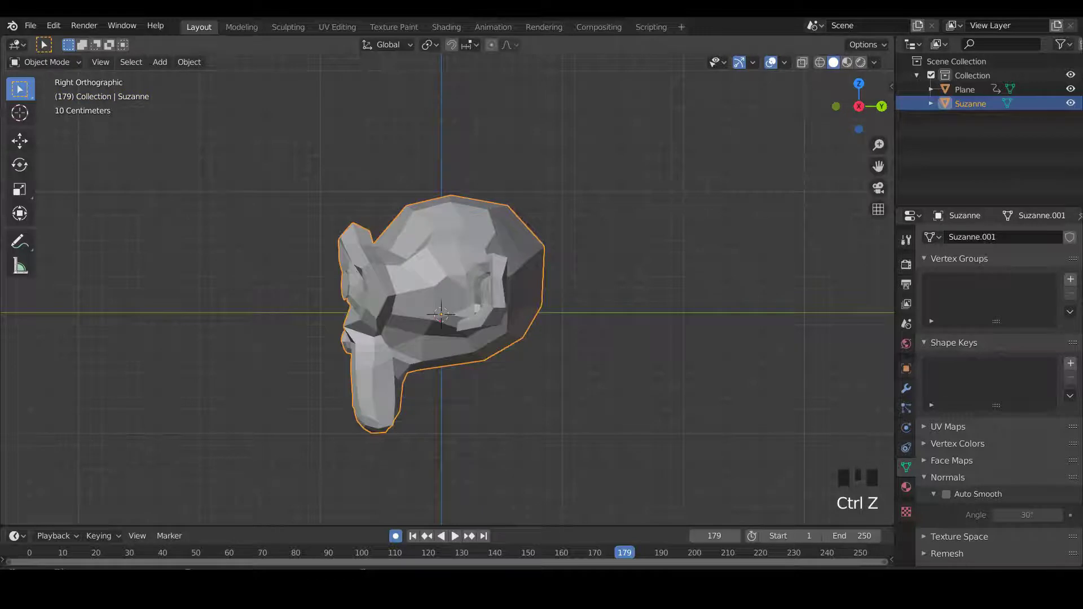
Step: Rotate the monkey 45° in the side view and move it about 0.13 m along Y and 0.48 m along Z
type("r45")
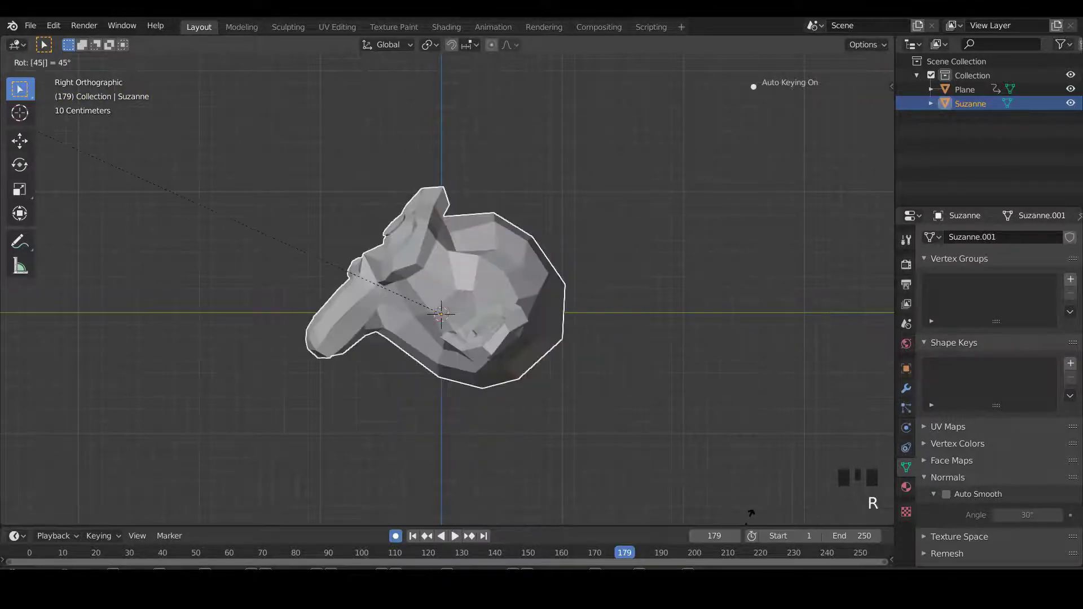
key("Return")
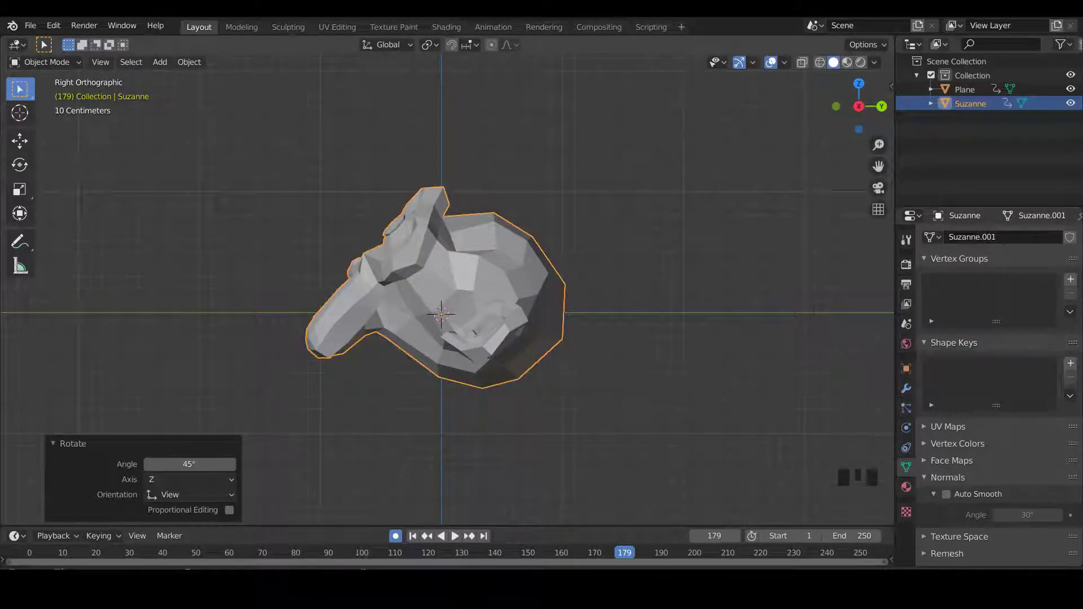
key("g")
key("Return")
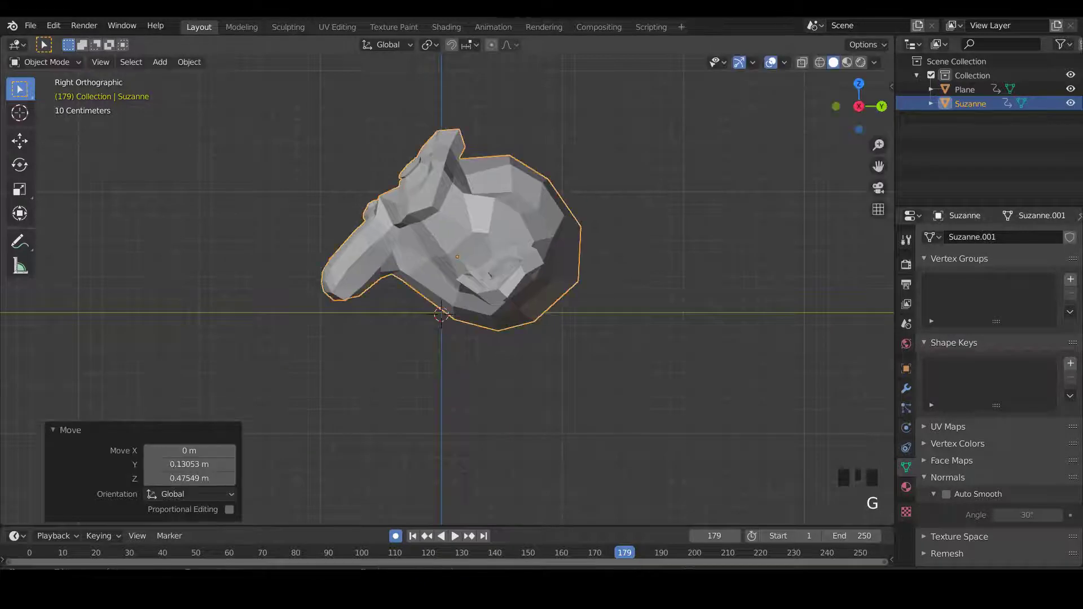
Step: Rotate the monkey about -9° and raise it about 0.03 m so that its head rests on the ground
key("r")
left_click(684, 248)
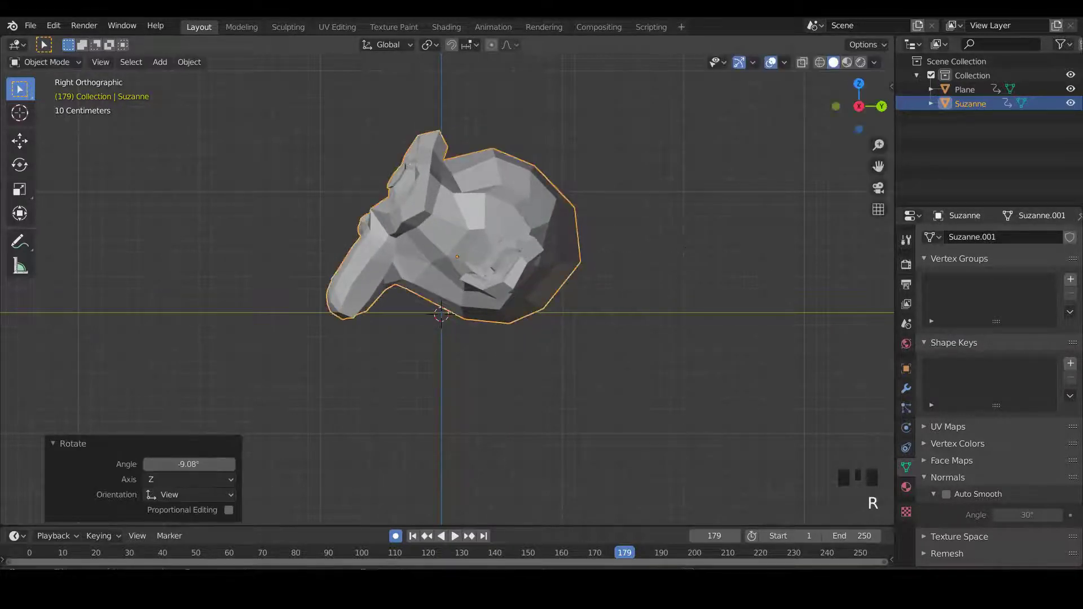
key("g")
key("Return")
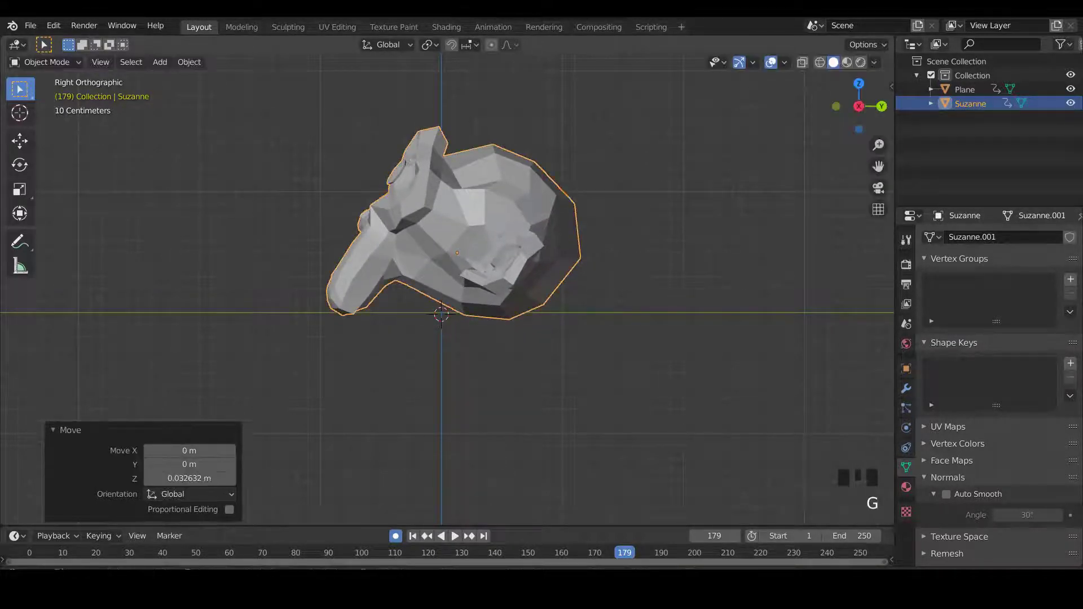
Step: Add a level 1 subdivision surface to the monkey and shade it smooth
key("ctrl+1")
left_click(344, 189)
mouse_move(350, 191)
middle_mouse_down()
mouse_move(417, 217)
mouse_move(550, 240)
mouse_move(565, 277)
middle_mouse_up()
left_click(501, 229)
right_click(502, 230)
left_click(502, 229)
Step: Scale the ground plane up so that it extends farther around the monkey
left_click(564, 271)
scroll(564, 271, "down", 2)
key("s")
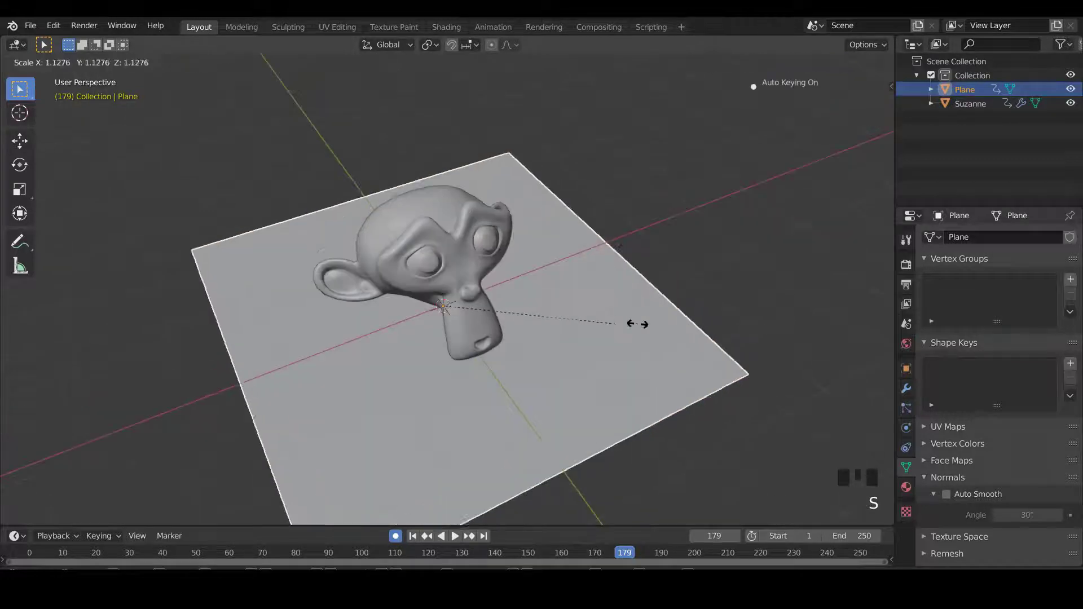
left_click(701, 322)
left_click(734, 141)
middle_click_drag(733, 141, 734, 113)
scroll(631, 287, "up", 1)
middle_click_drag(649, 282, 637, 313)
Step: Enlarge the ground plane again by a factor of about 1.6 and save the file
left_click(592, 293)
scroll(593, 293, "down", 3)
scroll(637, 313, "up", 1)
key("s")
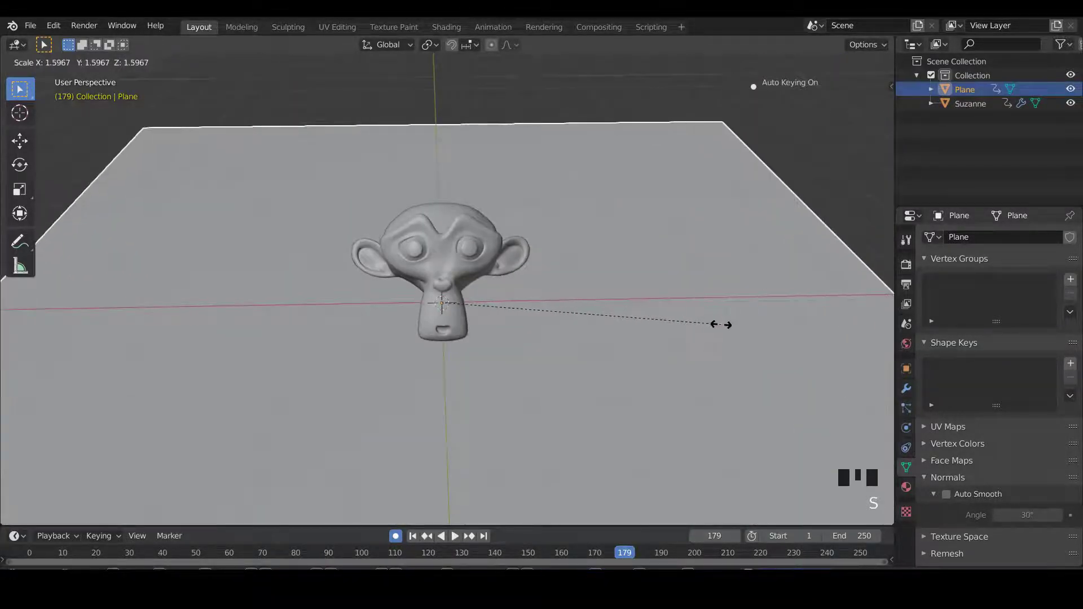
left_click(722, 325)
middle_click_drag(722, 324, 781, 319)
key("ctrl+s")
left_click(761, 127)
Step: Enable Shadow and Cavity in the solid viewport shading
middle_click_drag(762, 127, 756, 105)
middle_click_drag(442, 303, 440, 307)
scroll(440, 307, "up", 2)
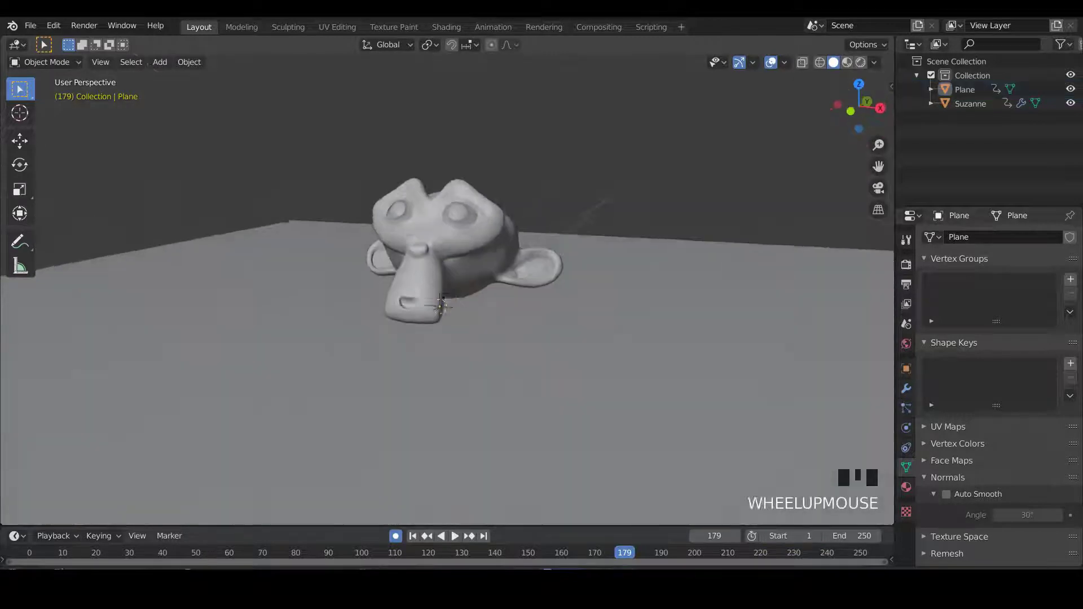
left_click(438, 308)
left_click(873, 62)
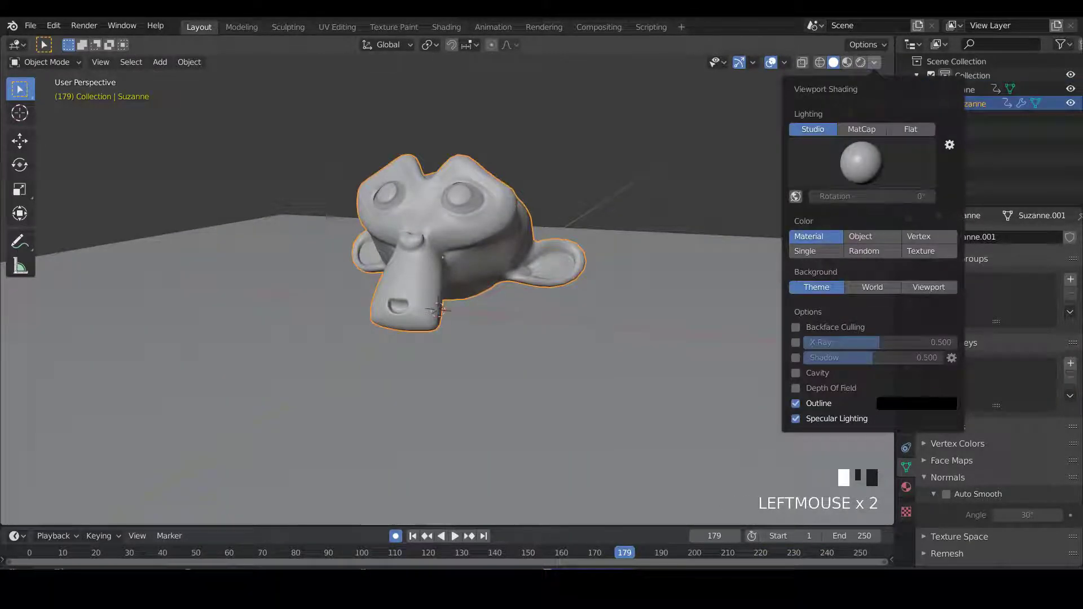
left_click(795, 358)
left_click(796, 373)
left_click(699, 138)
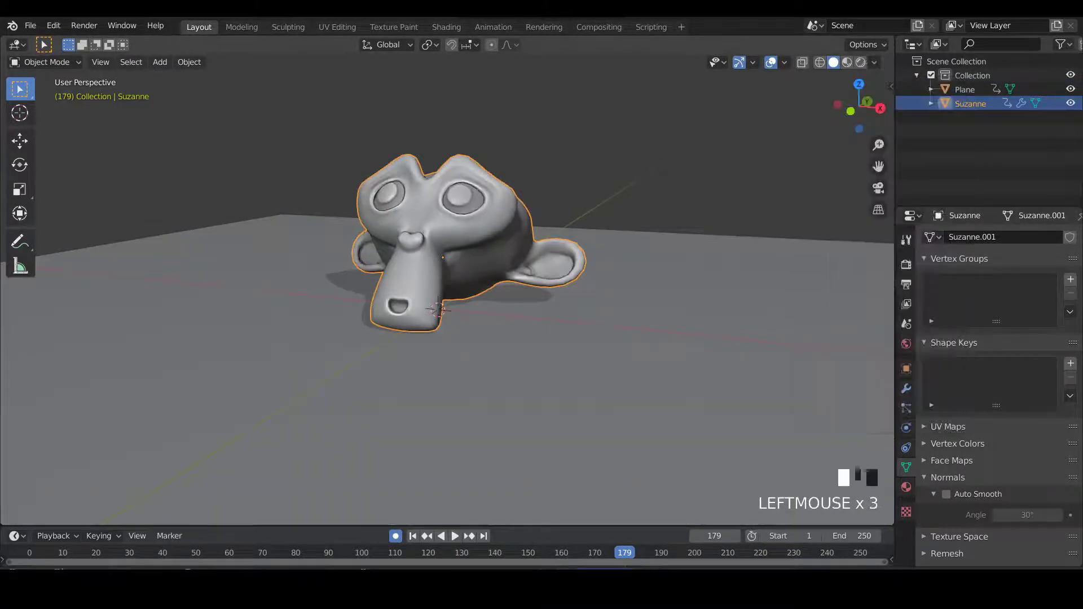
Step: Set the monkey's subdivision to level 2 and save the file
middle_click_drag(696, 144, 750, 145)
middle_click_drag(443, 308, 439, 309)
left_click(441, 310)
key("ctrl+2")
left_click(440, 309)
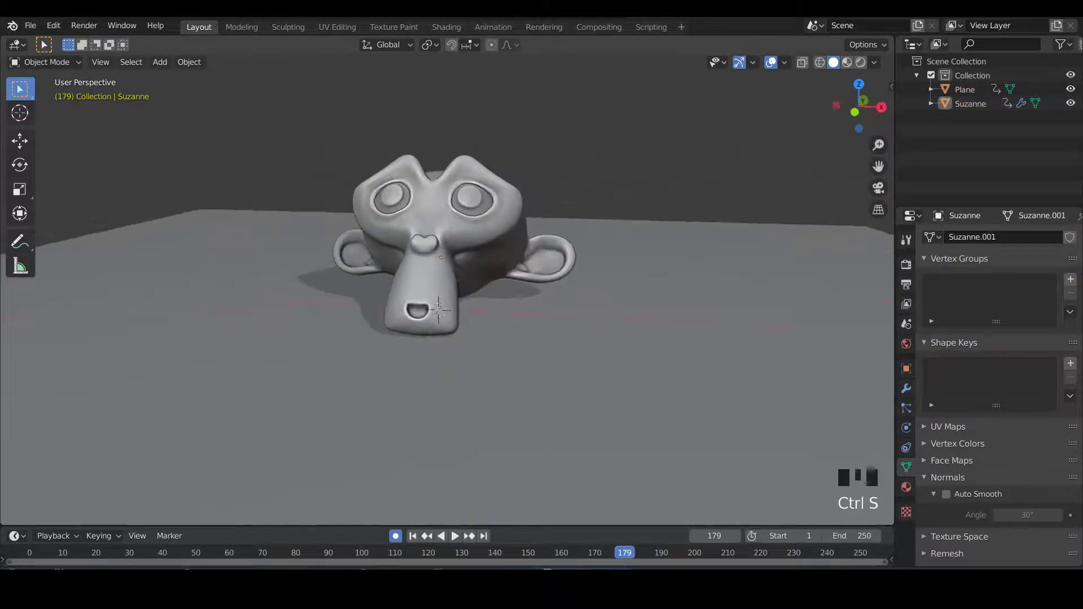
Step: Add an ico sphere and scale it to about 0.407 in the front view
key("shift+a")
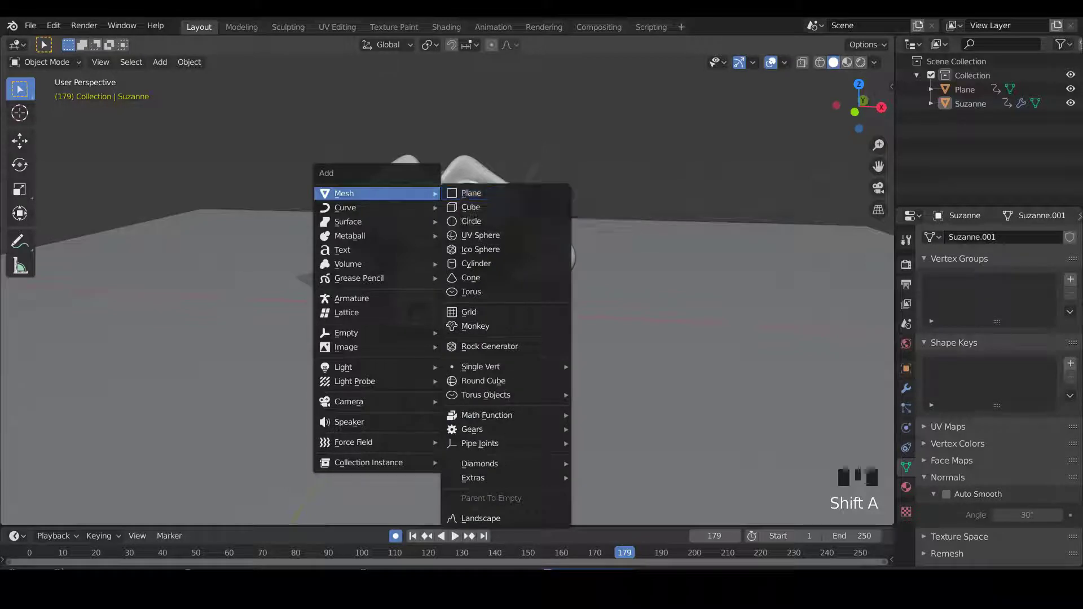
left_click(480, 249)
middle_click_drag(439, 309, 473, 321, "alt")
scroll(474, 321, "up", 1, "alt")
key("s")
left_click(495, 329)
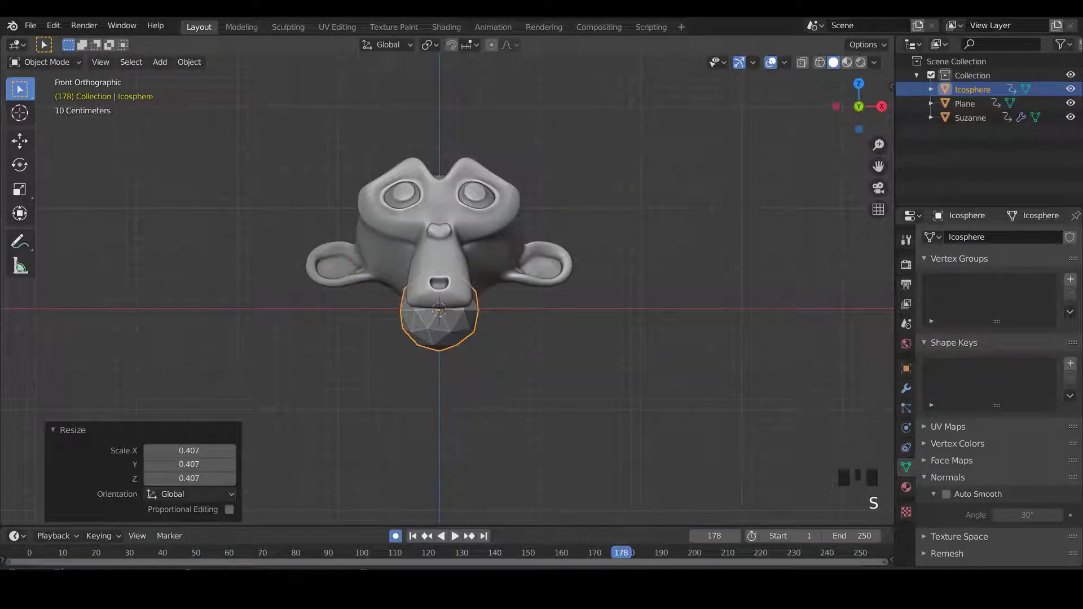
Step: Move the ico sphere beside the monkey's snout, about -0.65 m in X, -0.22 m in Y and 0.40 m in Z
key("g")
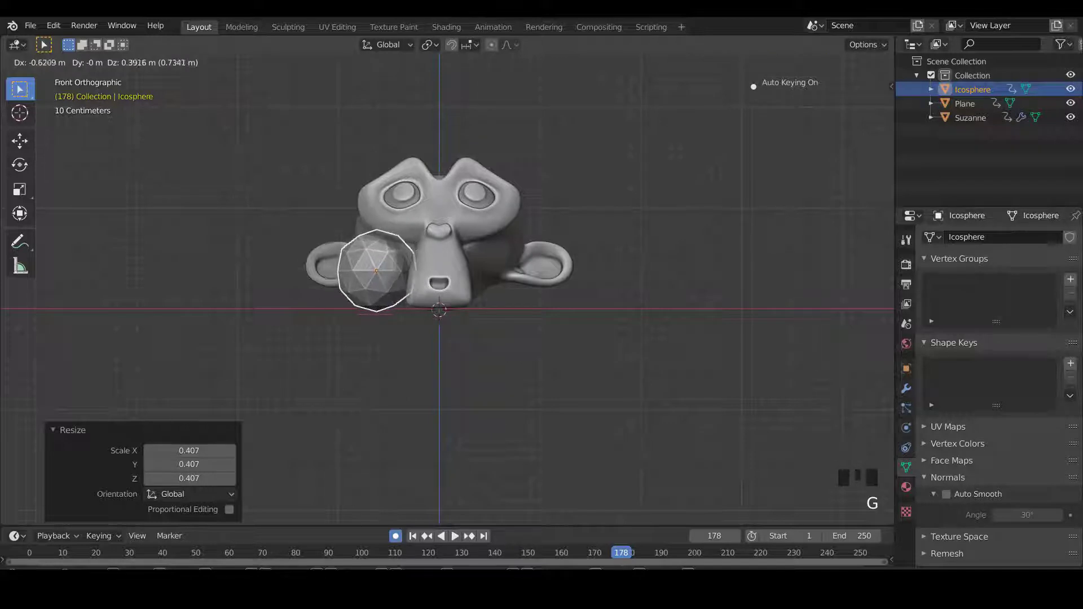
left_click(376, 270)
middle_click_drag(377, 271, 429, 254)
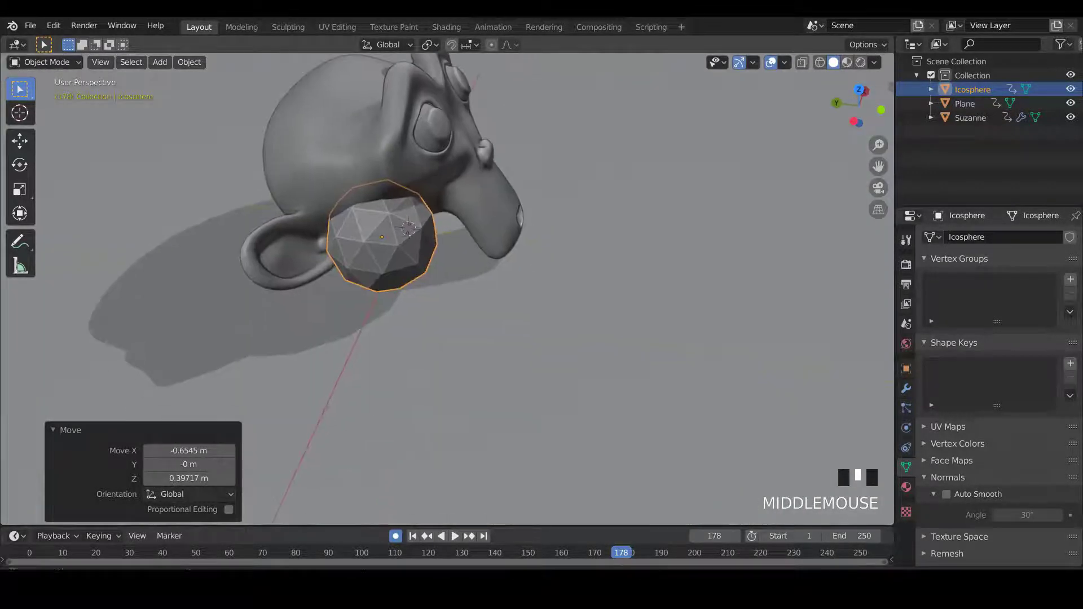
key("g")
key("Escape")
left_click(20, 141)
left_click_drag(328, 229, 358, 232)
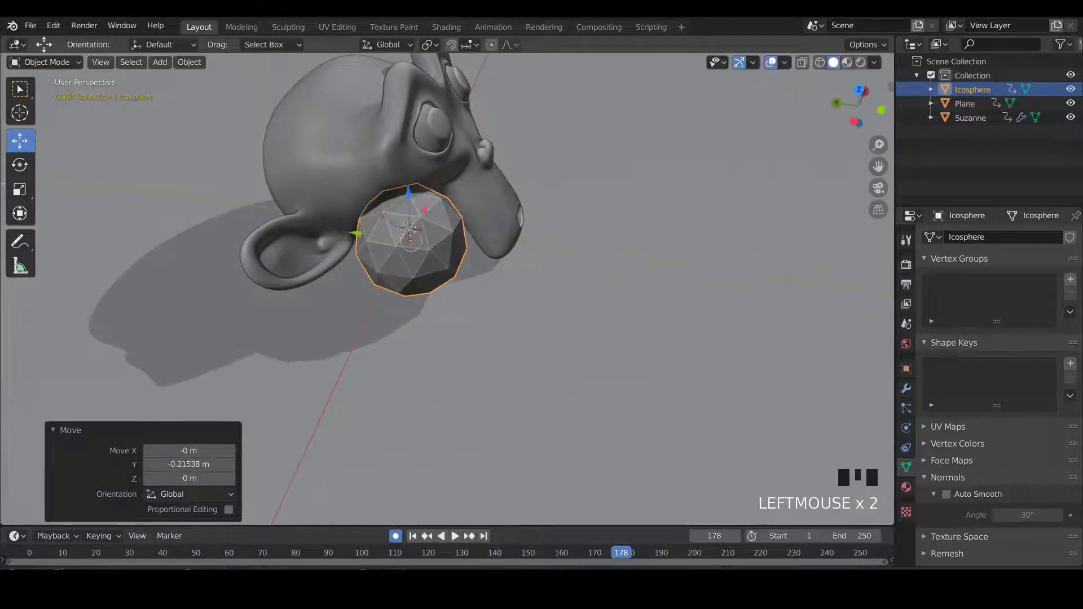
Step: Resize the ico sphere and lower it slightly so that it rests on the ground plane
middle_click_drag(601, 299, 472, 225)
key("s")
left_click(527, 256)
left_click_drag(398, 151, 398, 156)
left_click(315, 115)
middle_click_drag(316, 121, 338, 85)
scroll(254, 123, "up", 2)
Step: Nudge the ico sphere slightly in its place beside the monkey's snout and save the file
left_click(427, 225)
middle_click_drag(427, 226, 384, 259)
left_click_drag(343, 249, 356, 254)
middle_click_drag(356, 253, 296, 158)
middle_click_drag(296, 158, 291, 288, "shift")
middle_click_drag(290, 288, 294, 350)
key("ctrl+s")
left_click(312, 180)
key("shift+a")
mouse_move(312, 180)
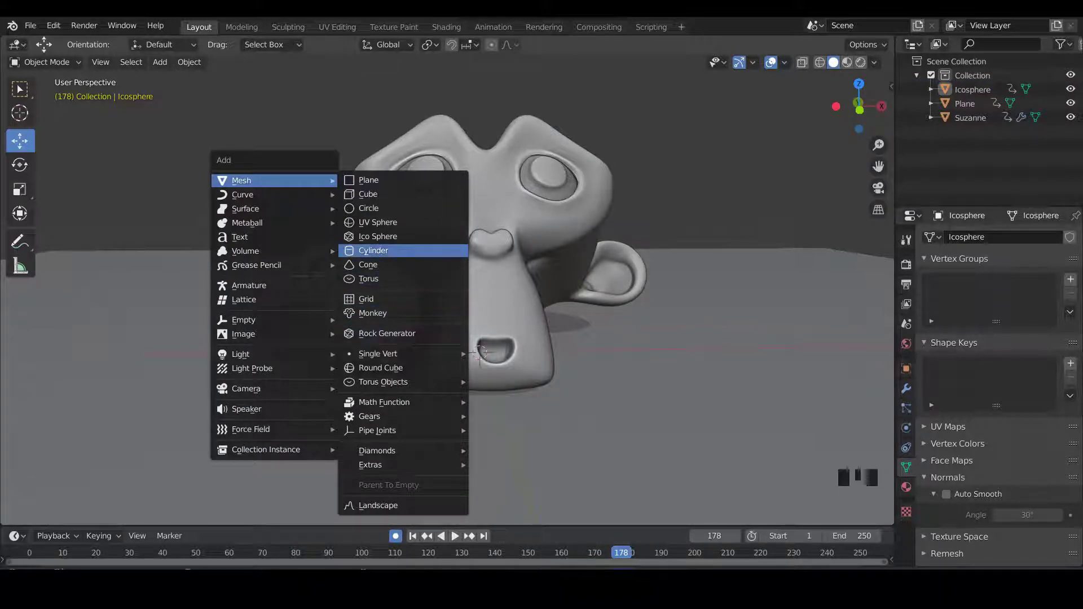
left_click(378, 223)
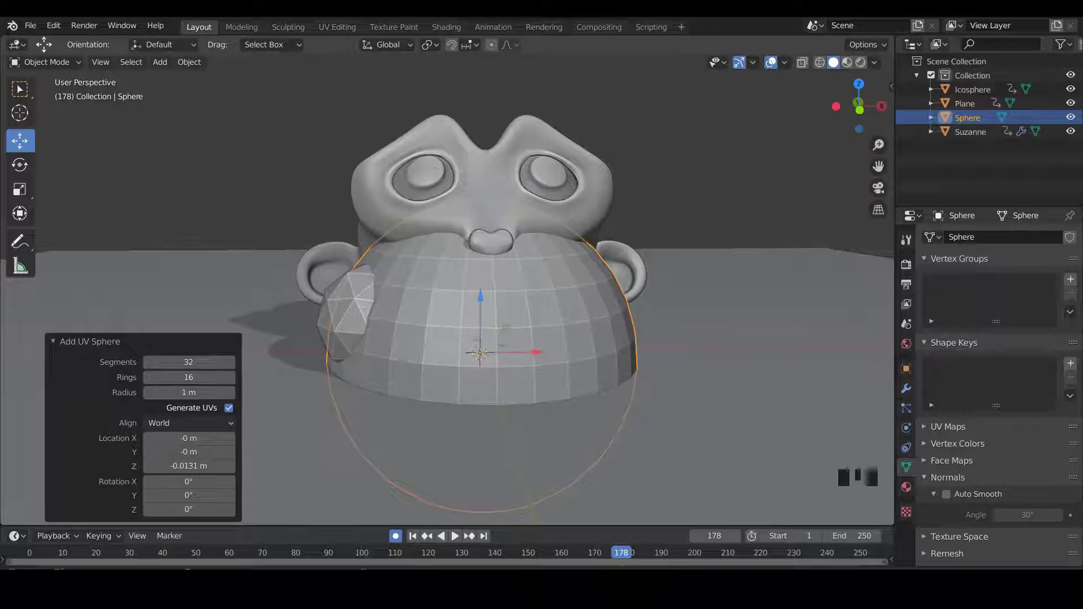
key("ctrl+z")
Step: Add a cone, move it about 1.02 m along X and scale it to about 0.444
key("shift+a")
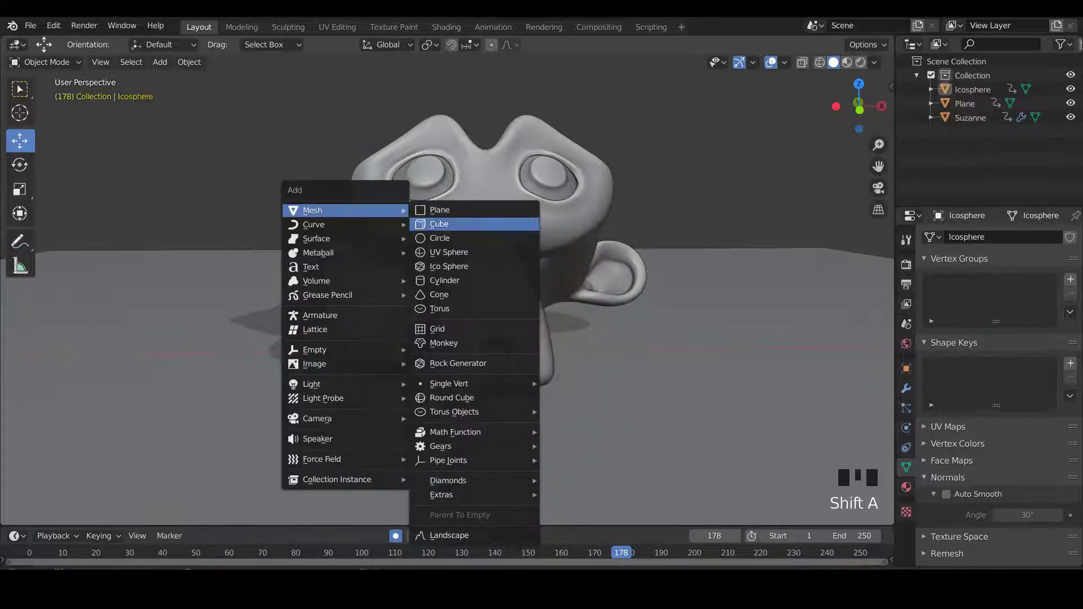
left_click(438, 294)
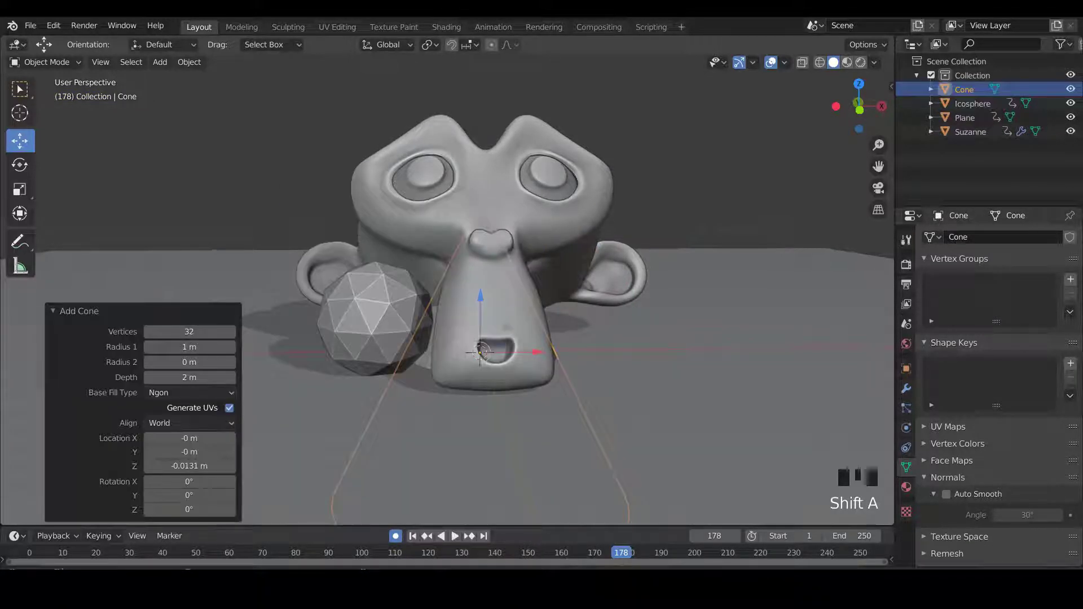
left_click_drag(537, 352, 693, 353)
middle_click_drag(693, 361, 711, 367, "alt")
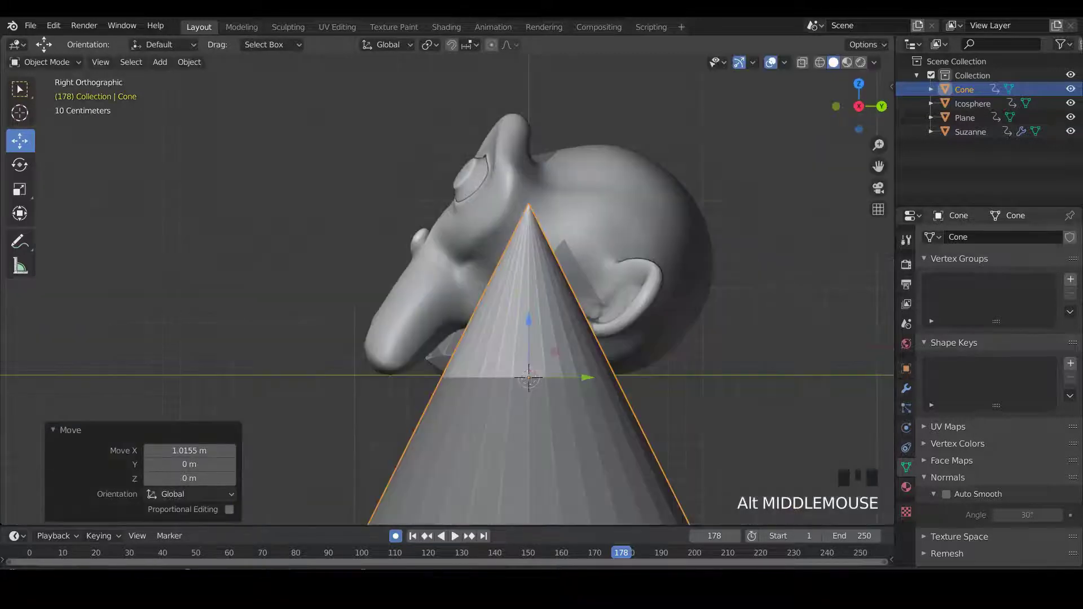
key("s")
left_click(609, 372)
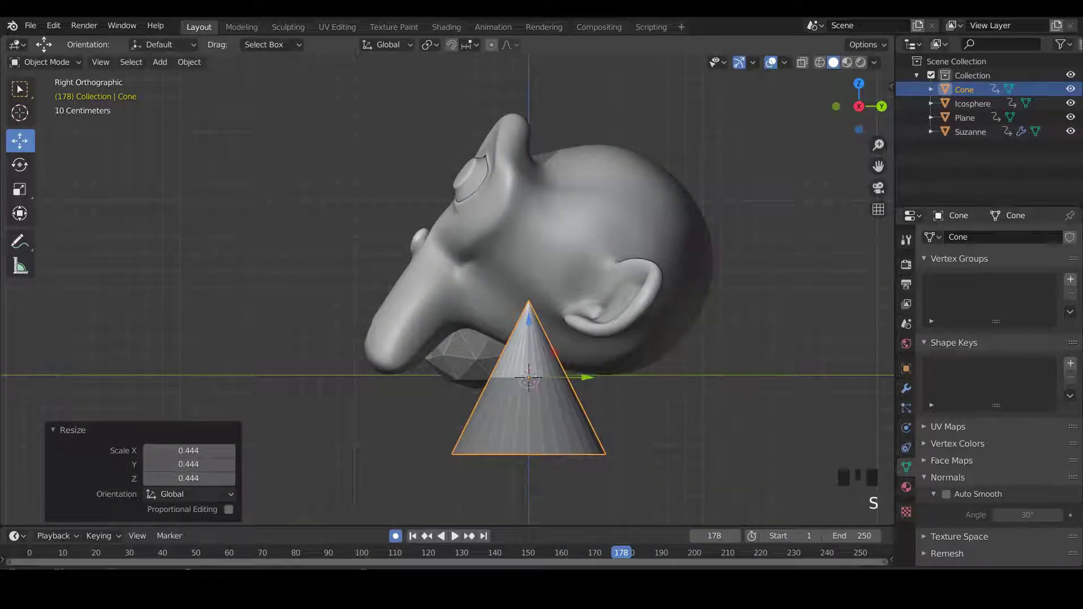
Step: Raise the cone about 0.45 m onto the ground plane, shift it beside the monkey's snout opposite the ico sphere, and save the file
left_click_drag(529, 319, 528, 242)
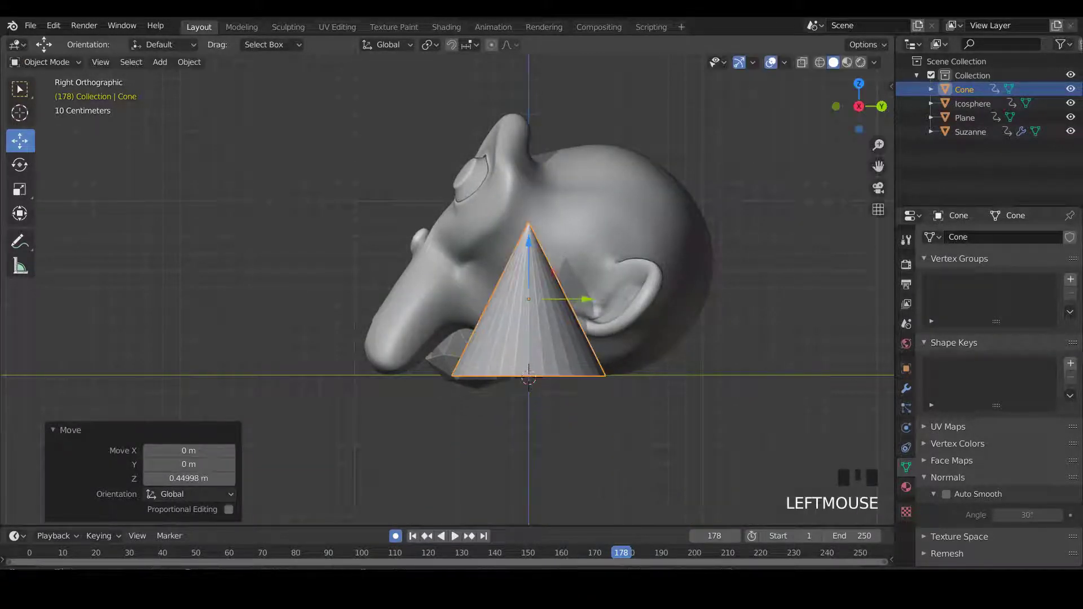
left_click_drag(587, 299, 543, 299)
middle_click_drag(543, 300, 667, 315)
left_click_drag(718, 292, 678, 293)
middle_click_drag(484, 349, 470, 409)
key("ctrl+s")
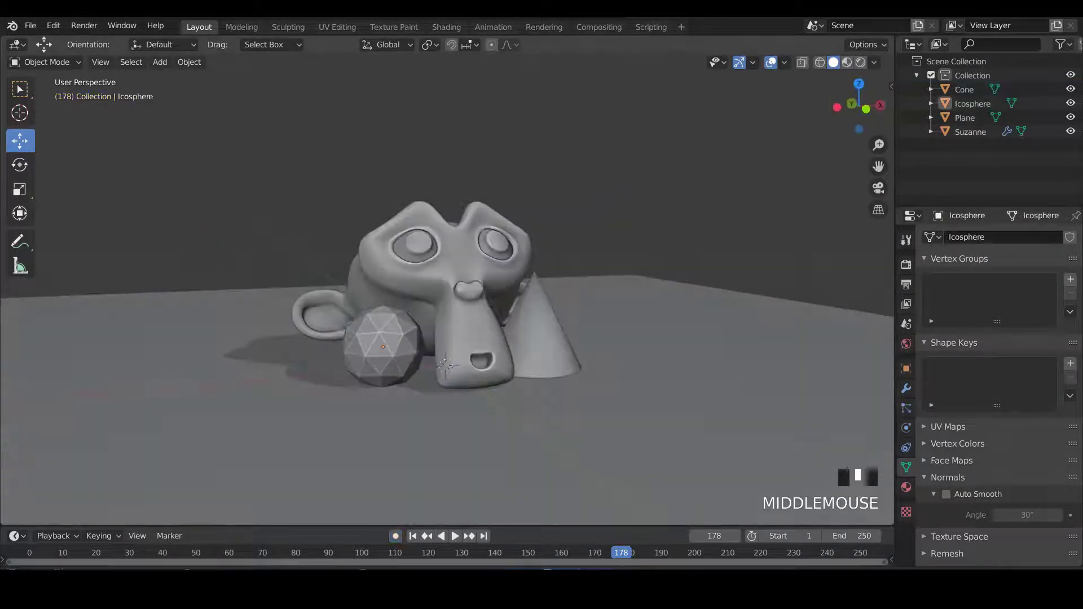
Step: Switch to the Animation workspace and frame the monkey and primitives in both 3D views
scroll(452, 282, "up", 1)
middle_click_drag(451, 282, 423, 256)
scroll(460, 282, "up", 2)
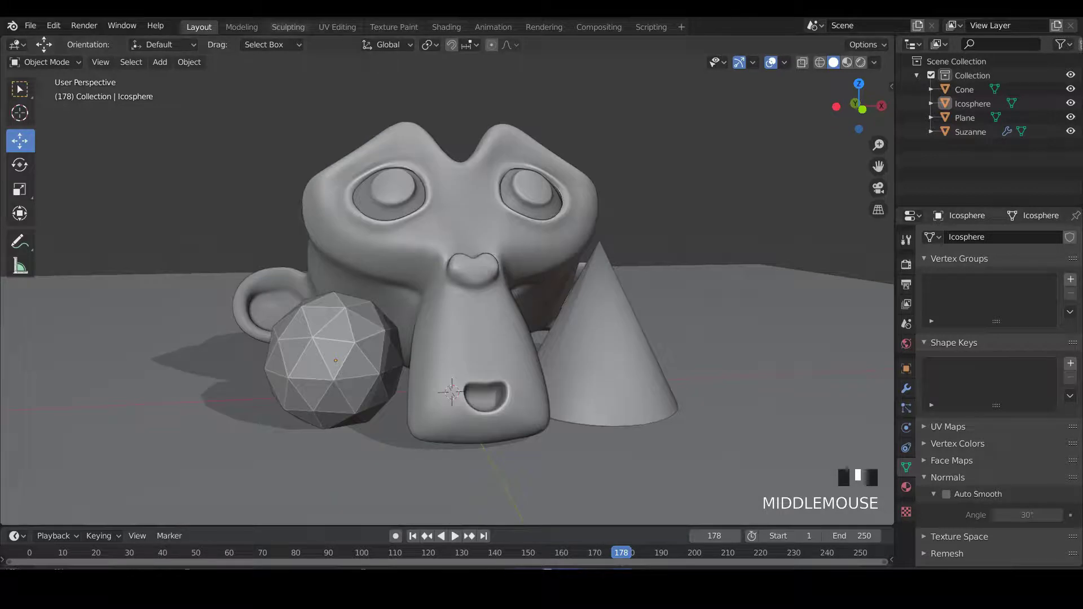
left_click(492, 27)
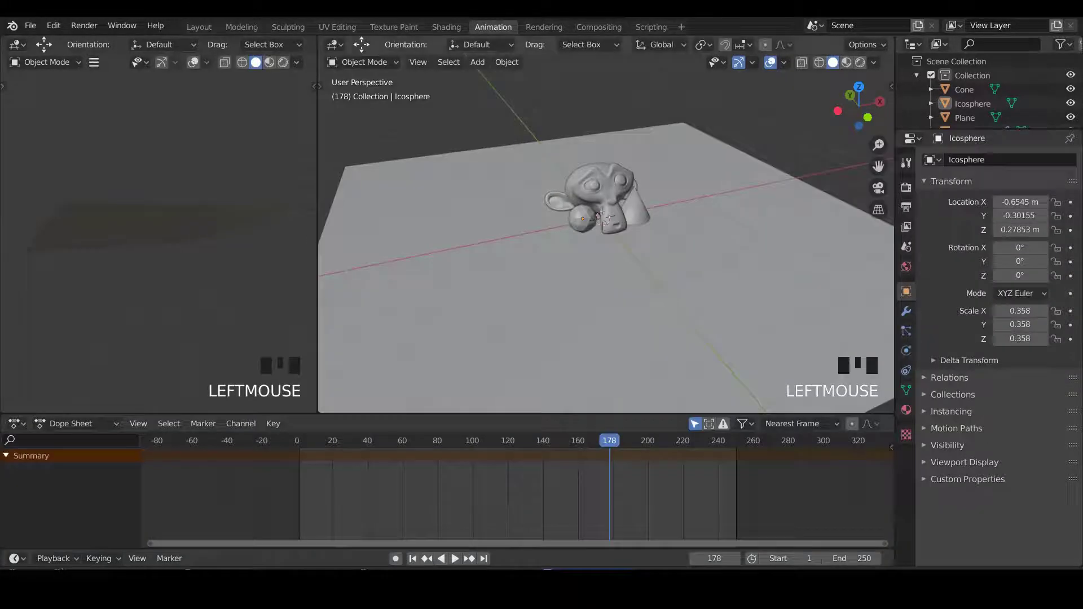
scroll(607, 243, "up", 4)
middle_click_drag(606, 226, 617, 271, "shift")
scroll(607, 243, "up", 1, "shift")
scroll(158, 243, "up", 2)
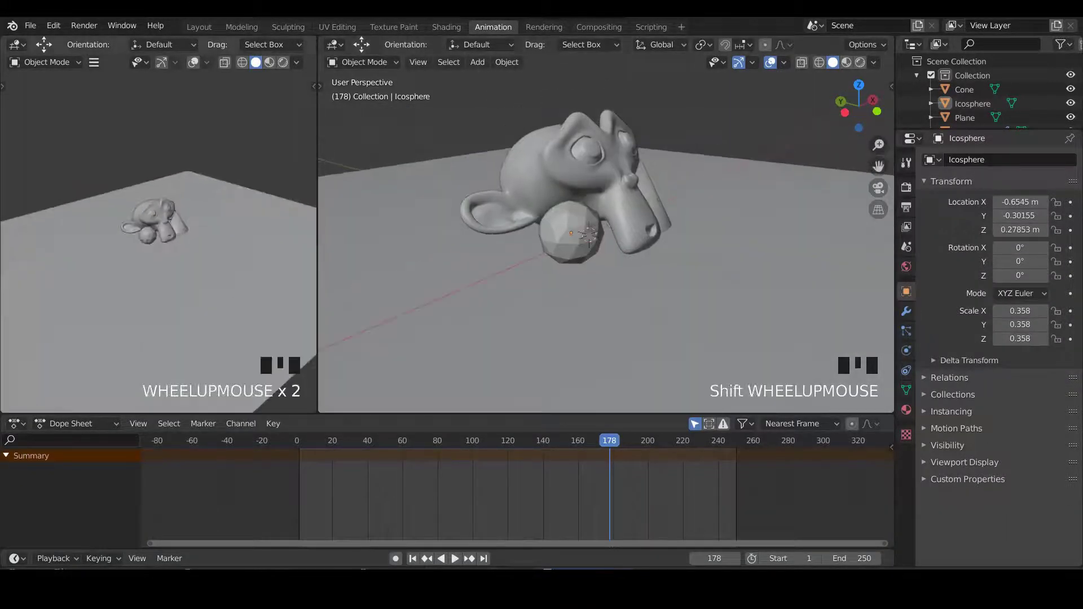
scroll(158, 242, "up", 3)
scroll(101, 234, "up", 2)
middle_click_drag(163, 242, 206, 244)
middle_click_drag(536, 157, 541, 172)
Step: Add a camera to the scene and look through it in the smaller 3D view
key("shift+a")
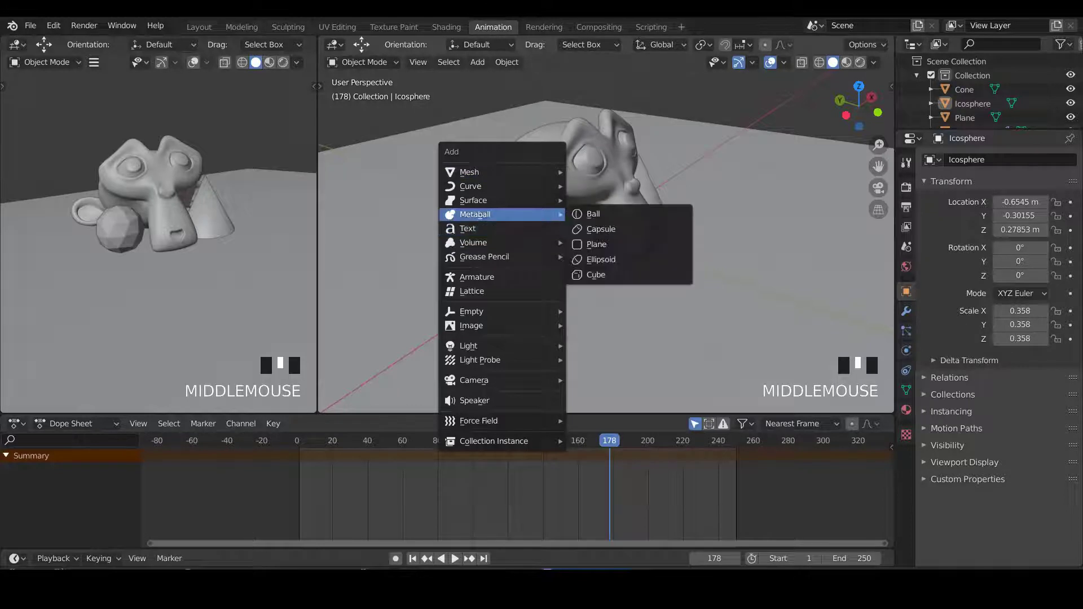
mouse_move(473, 380)
left_click(601, 380)
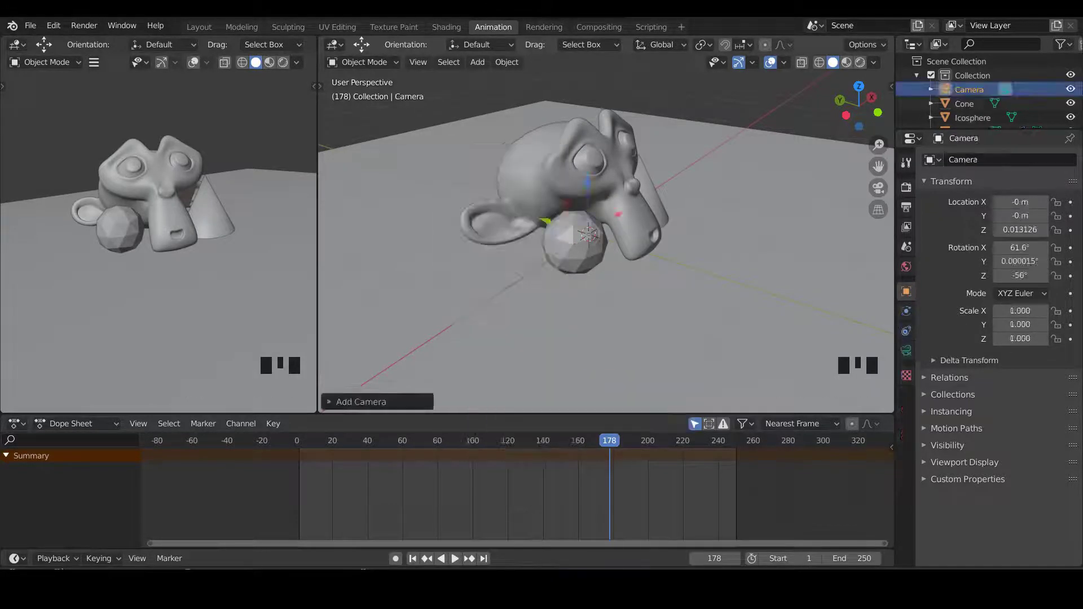
scroll(597, 237, "down", 2)
middle_click_drag(597, 236, 598, 251)
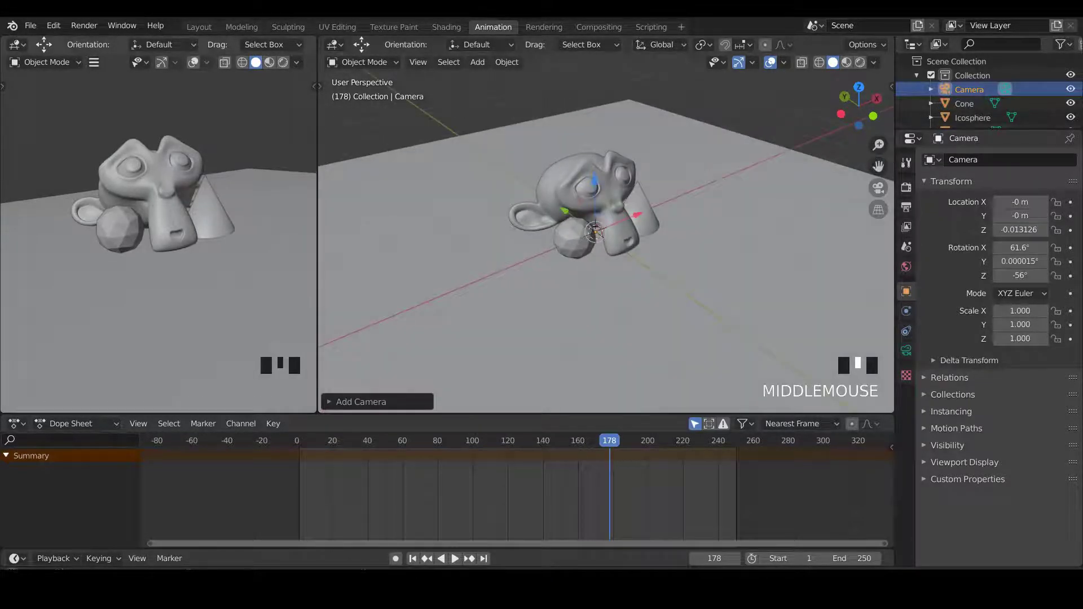
key("KP_0")
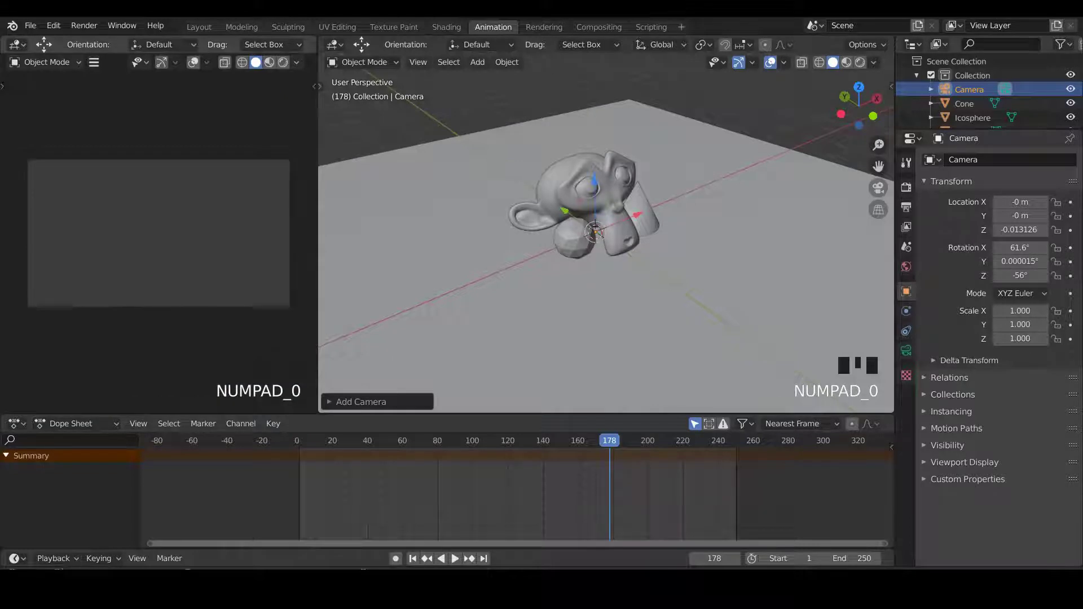
Step: Enable Lock Camera to View for the camera viewport
scroll(158, 234, "up", 2)
key("n")
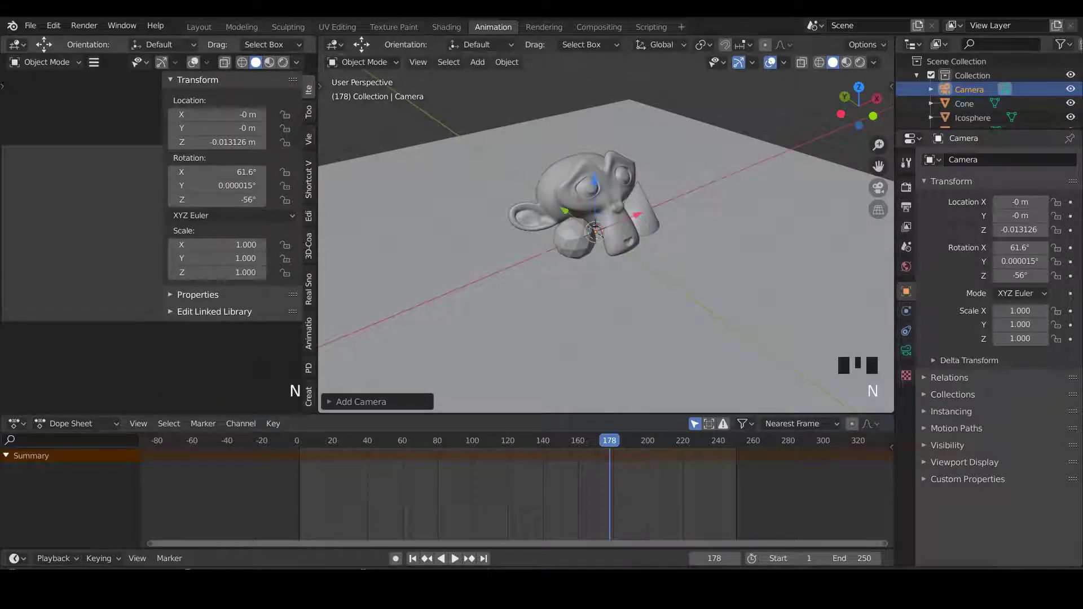
left_click(309, 139)
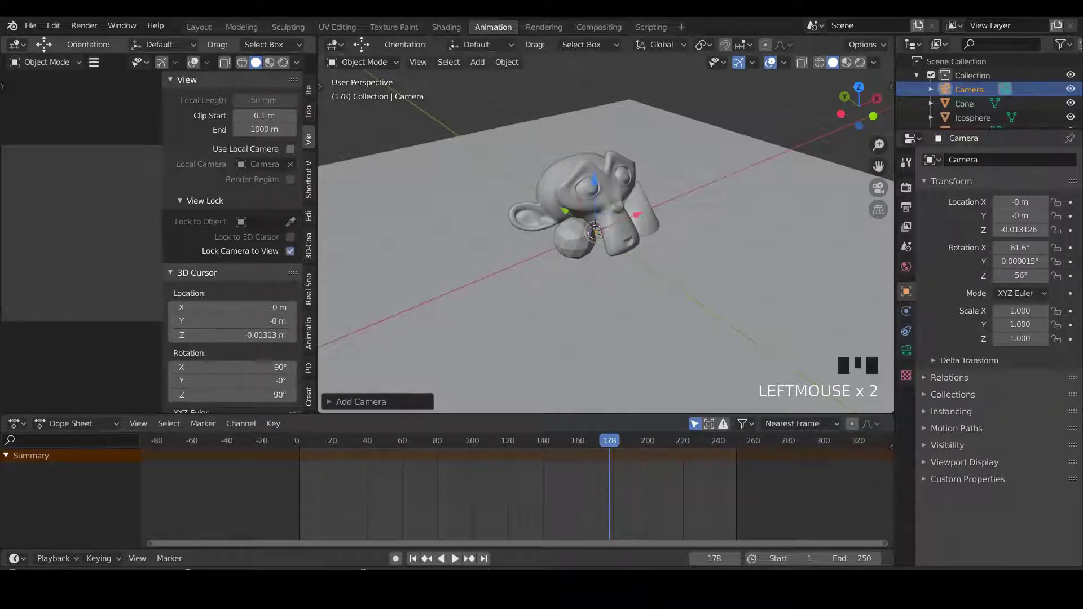
left_click(599, 234)
key("n")
Step: Frame the monkey from the front, placing the camera at about X -1.08 m, Y -7.42 m, Z 3.47 m with X rotation about 68.8°
scroll(158, 234, "down", 1)
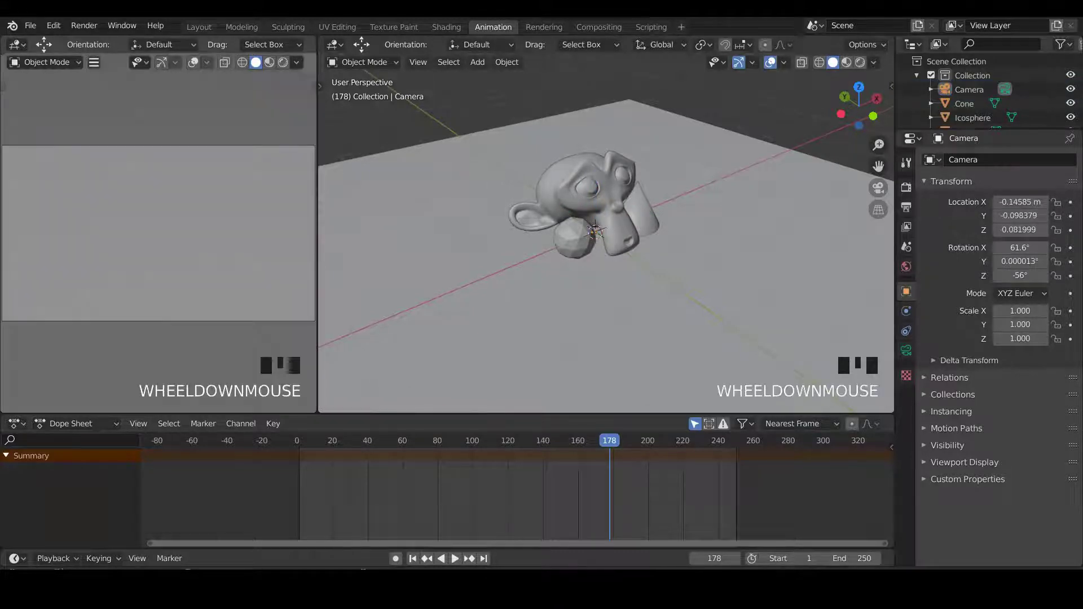
scroll(158, 234, "down", 11)
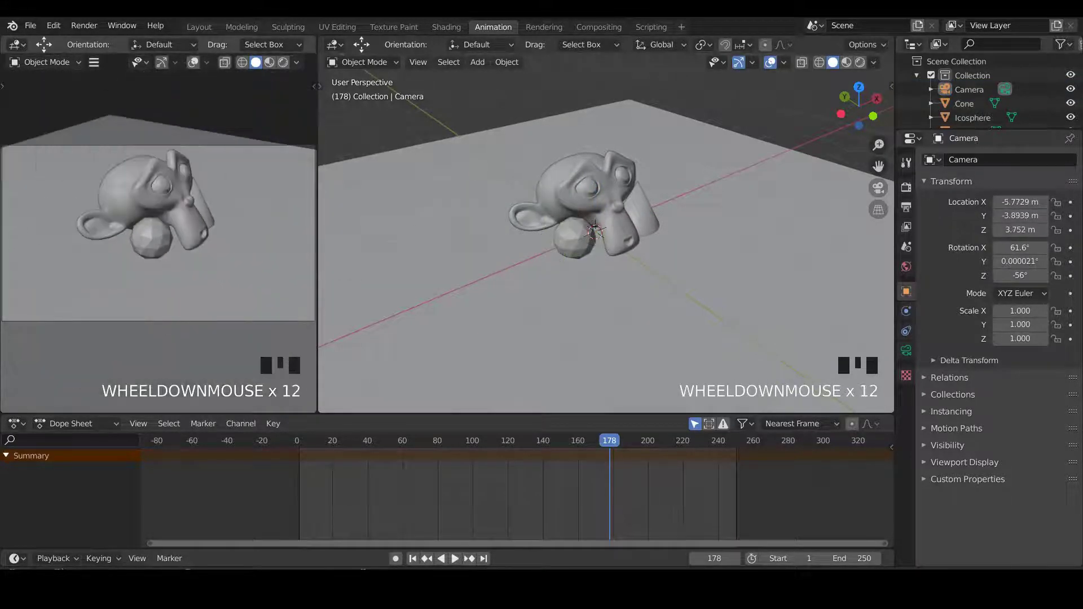
middle_click_drag(191, 242, 107, 248)
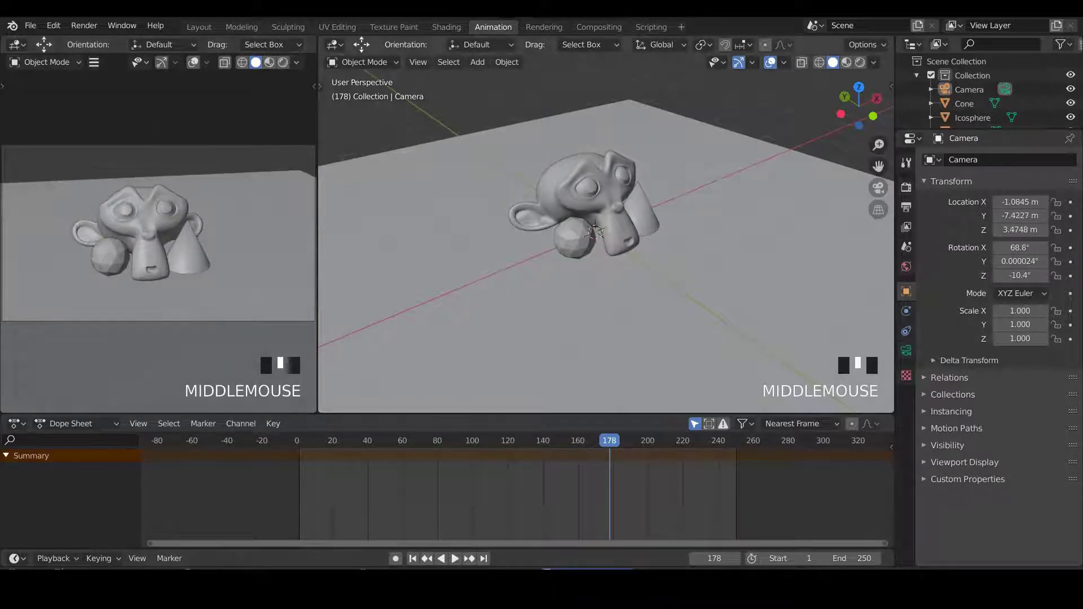
Step: Add a sphere-shaped Empty at the scene's origin
scroll(607, 254, "down", 3)
middle_click_drag(606, 254, 553, 254)
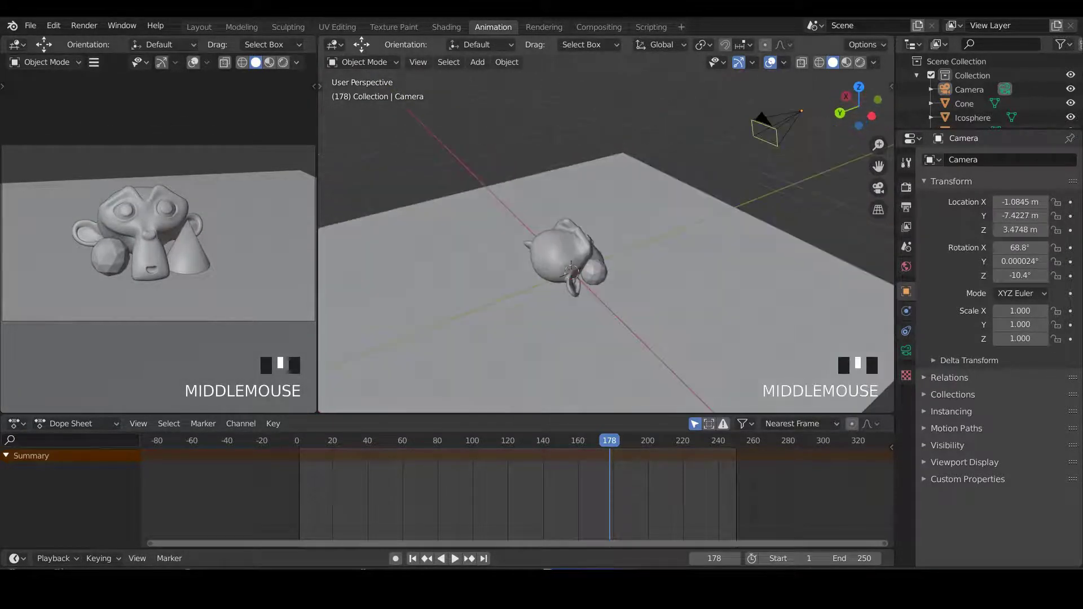
key("shift+a")
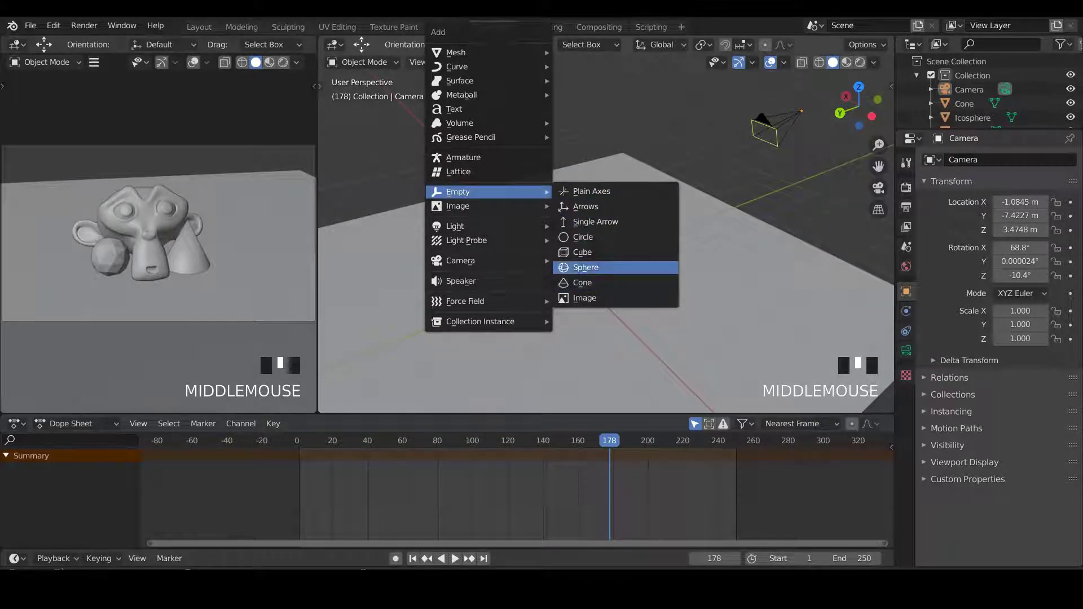
left_click(582, 283)
Step: Raise the Empty to about 0.517 m in Z and scale it to about 1.212 so it surrounds the monkey's head
scroll(582, 283, "up", 2)
scroll(582, 283, "up", 1, "alt")
scroll(582, 283, "up", 2)
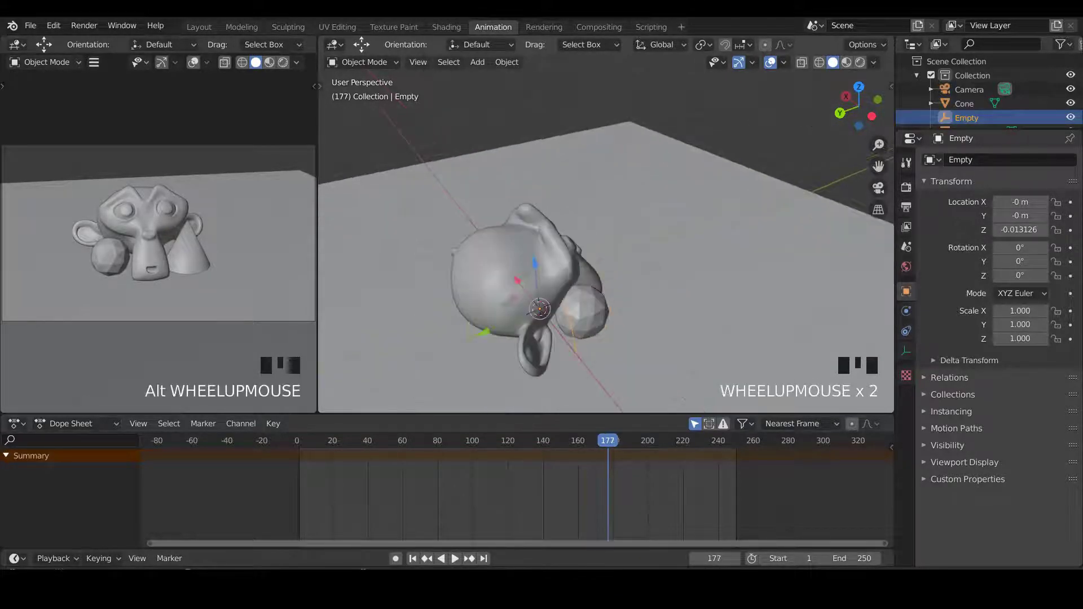
scroll(564, 271, "up", 1, "alt")
scroll(564, 271, "up", 4)
middle_click_drag(582, 283, 620, 339, "alt")
left_click_drag(558, 291, 558, 230)
key("s")
left_click(670, 255)
Step: Parent the camera to the Empty with the Object option
middle_click_drag(606, 242, 525, 226)
scroll(564, 225, "down", 3)
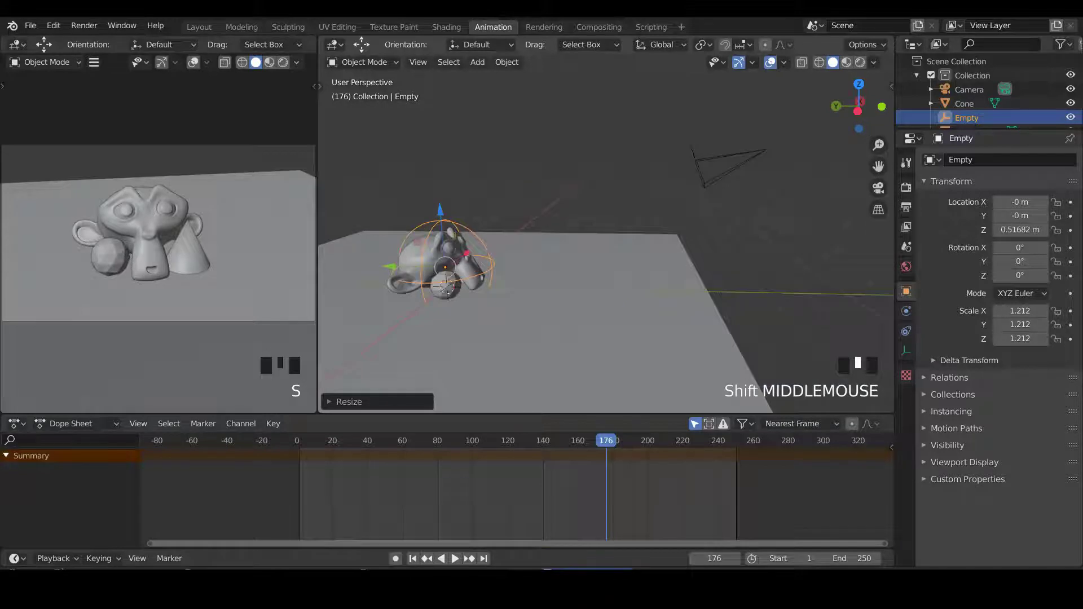
left_click(700, 169)
left_click(727, 165)
left_click(484, 241, "shift")
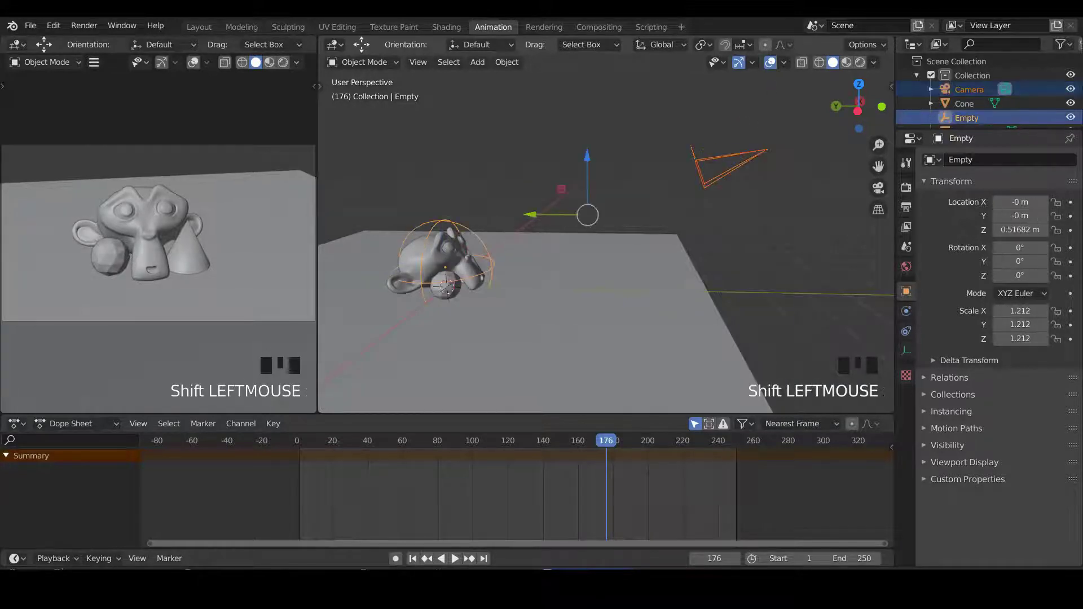
key("ctrl+p")
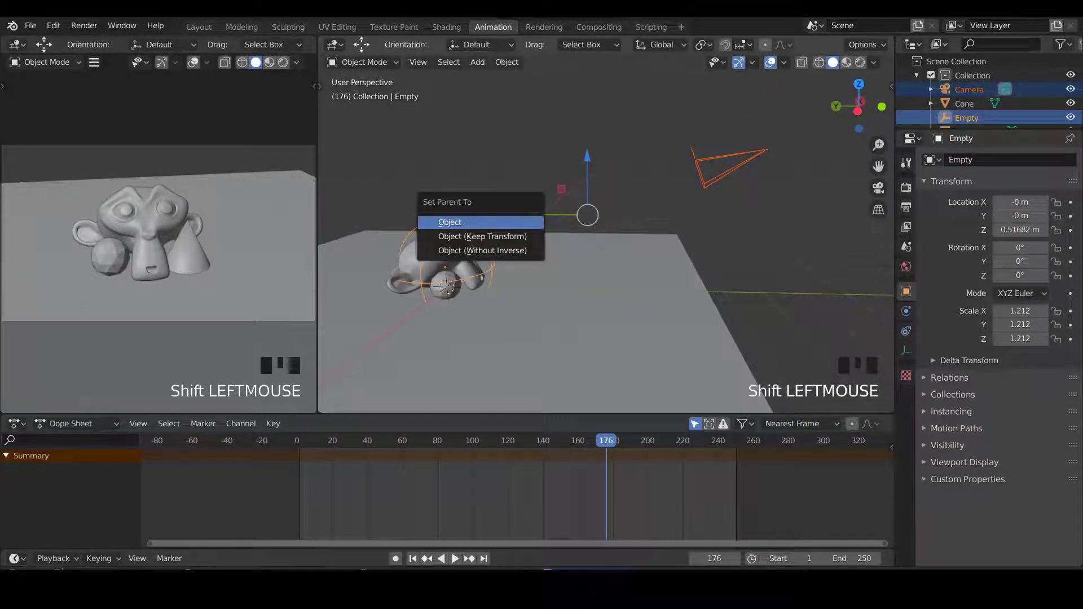
key("Return")
left_click(654, 186)
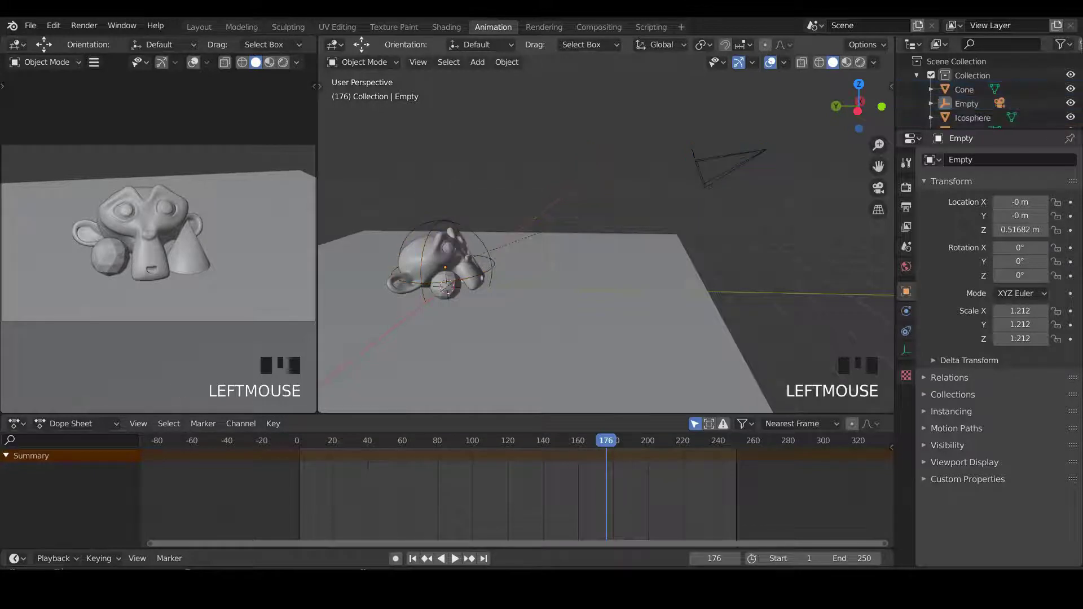
left_click(727, 170)
left_click_drag(766, 149, 805, 204)
key("ctrl+z")
Step: Try rotating the Empty about the global Z axis and scaling it to test how it drives the camera
left_click(492, 261)
middle_click_drag(491, 261, 500, 237)
key("r")
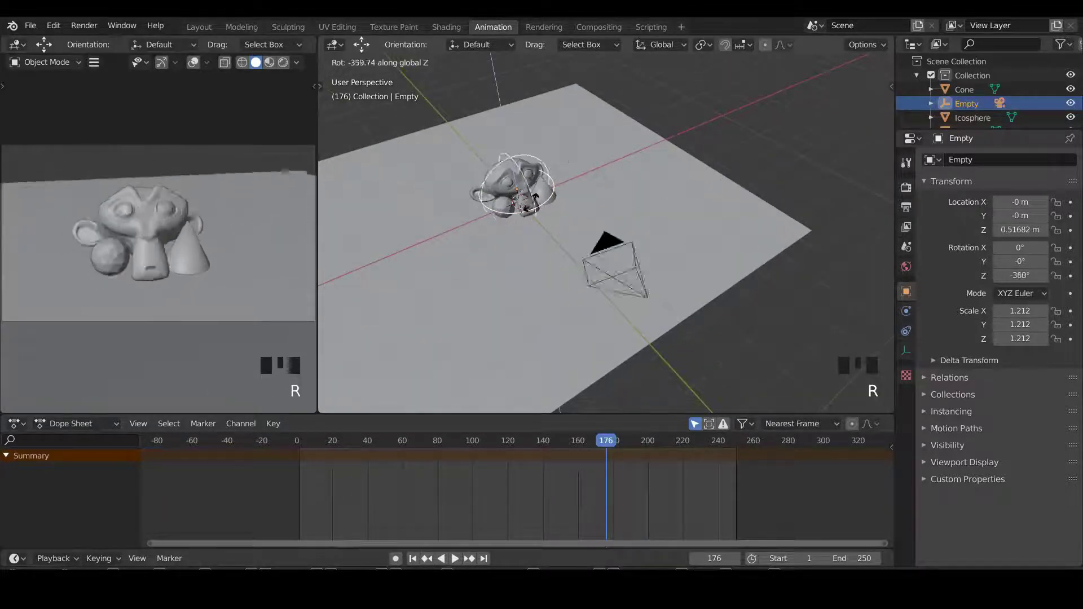
key("Escape")
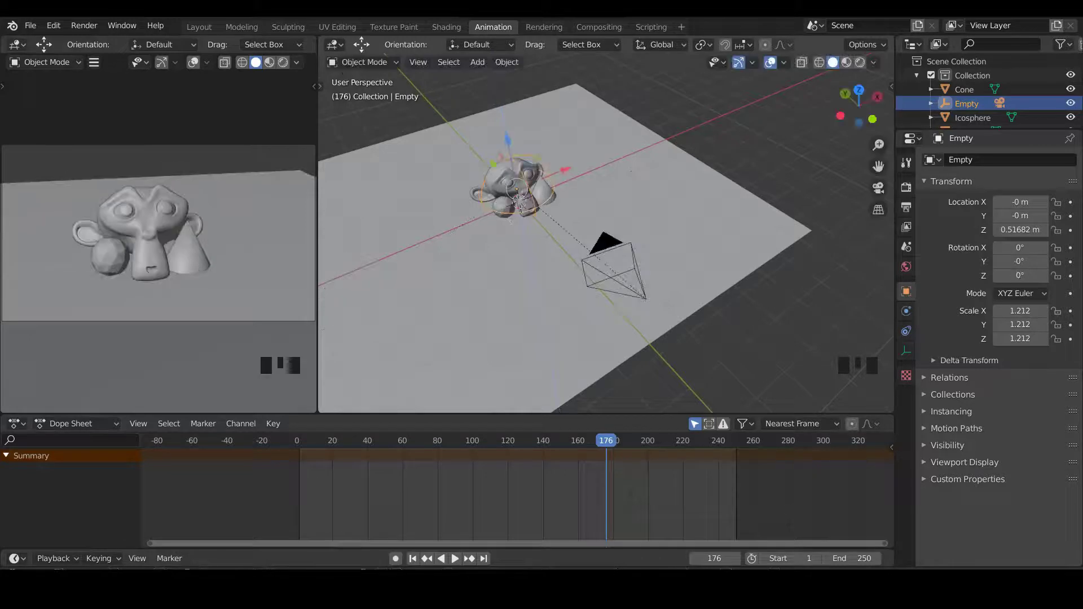
scroll(606, 242, "down", 1)
key("s")
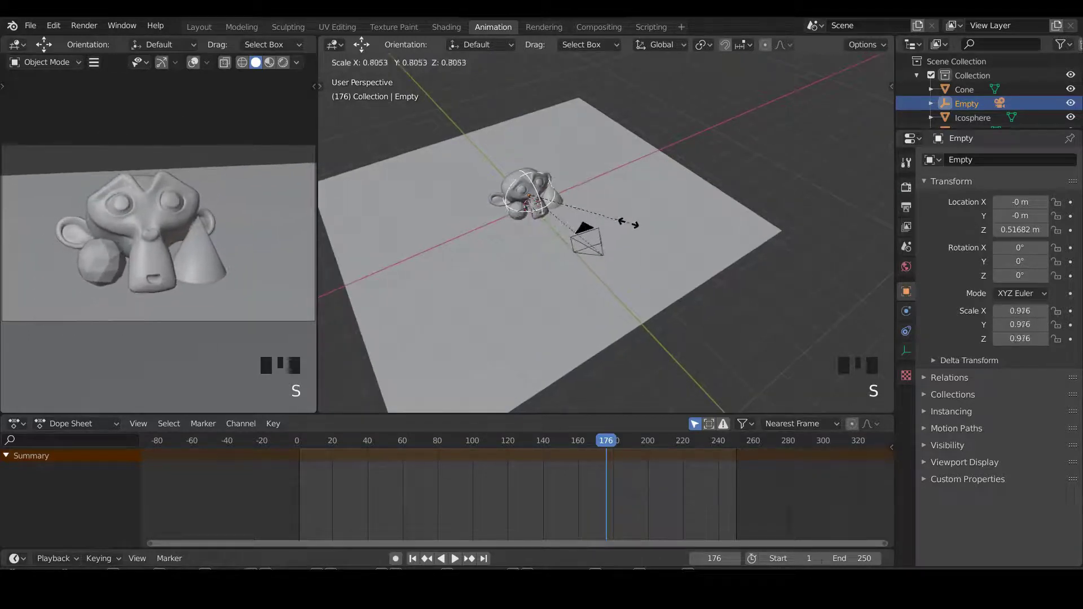
key("Escape")
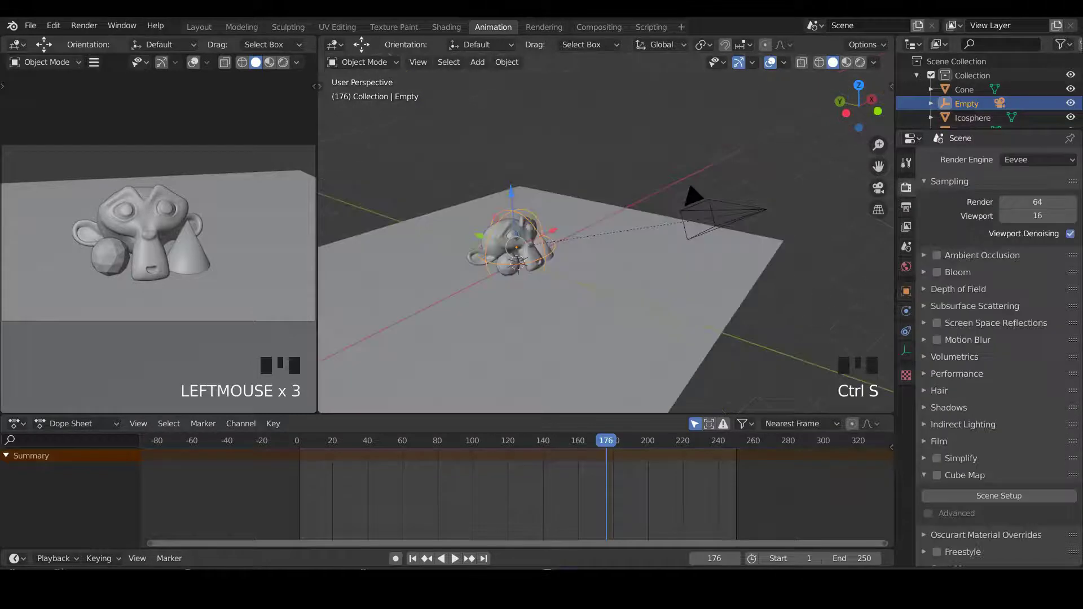
Step: Switch the camera viewport to Material Preview shading
middle_click_drag(607, 242, 624, 240)
scroll(607, 242, "up", 1)
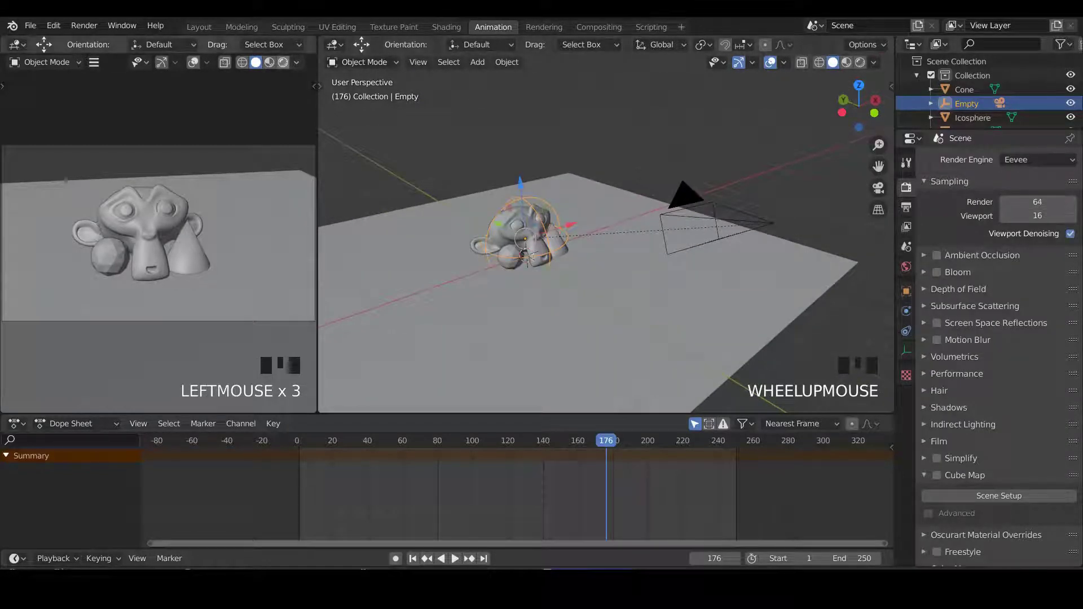
left_click(269, 62)
Step: Enable Ambient Occlusion, Bloom and Screen Space Reflections in the Eevee render settings, and turn on High Bitdepth for shadows
left_click(936, 255)
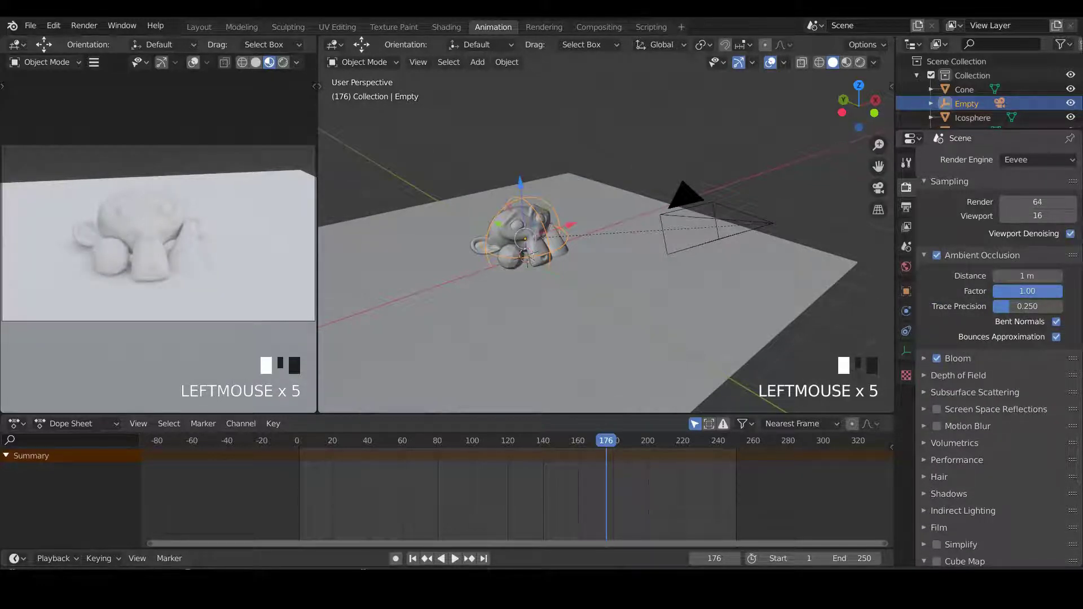
left_click(937, 409)
scroll(937, 409, "down", 3)
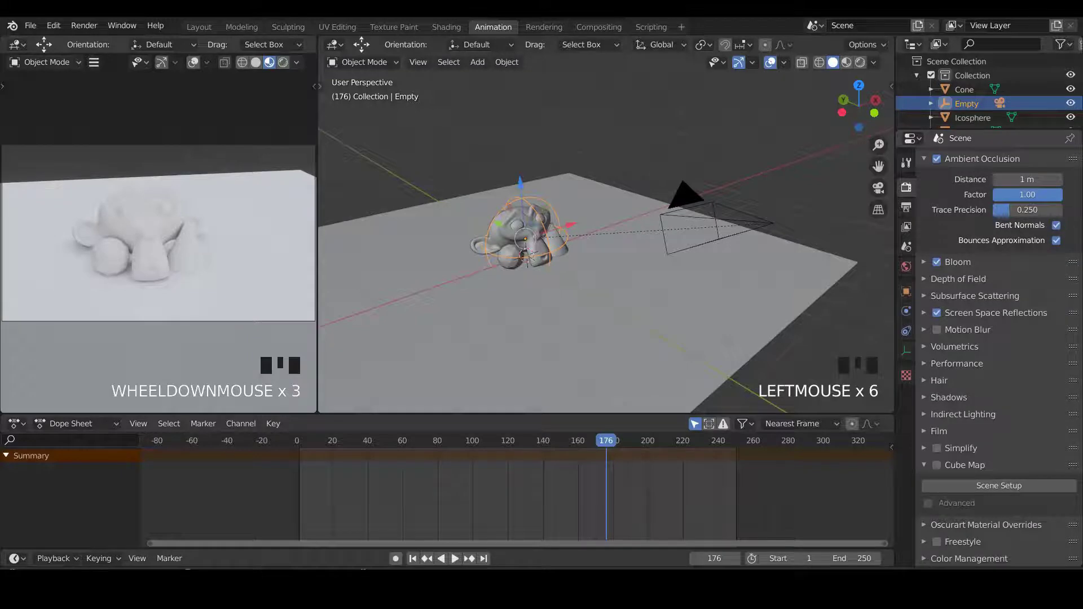
left_click(947, 398)
left_click(949, 398)
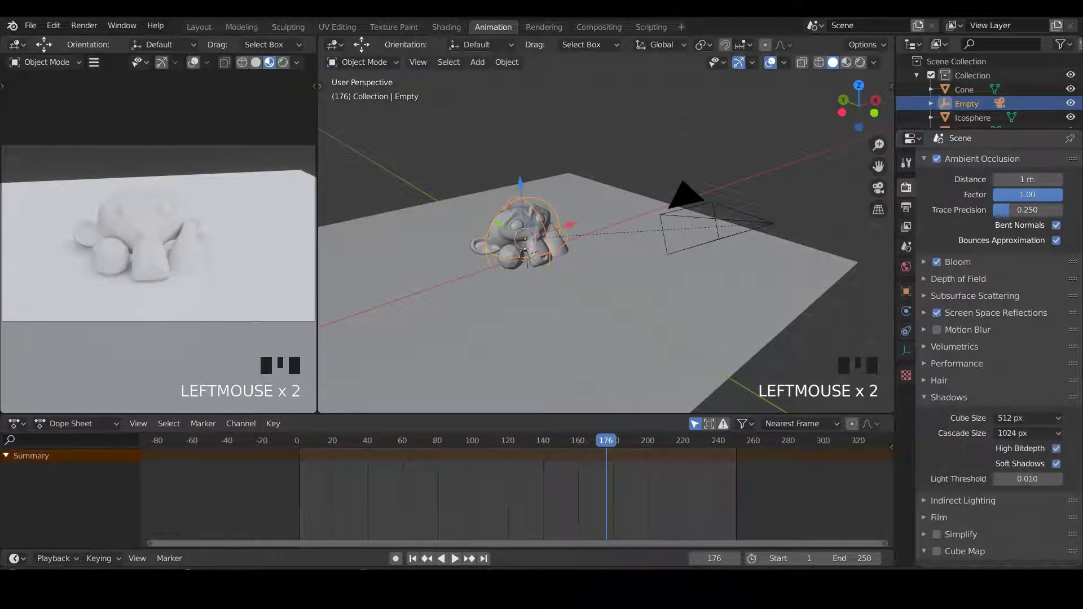
Step: Set the color management Look to Very High Contrast in the render settings
left_click(939, 431)
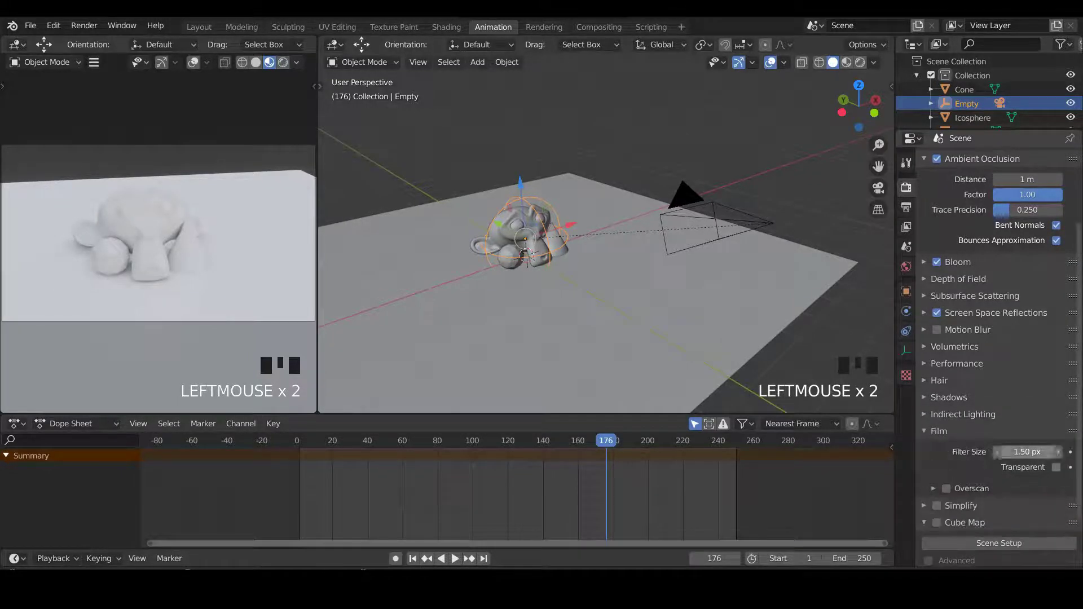
left_click(939, 431)
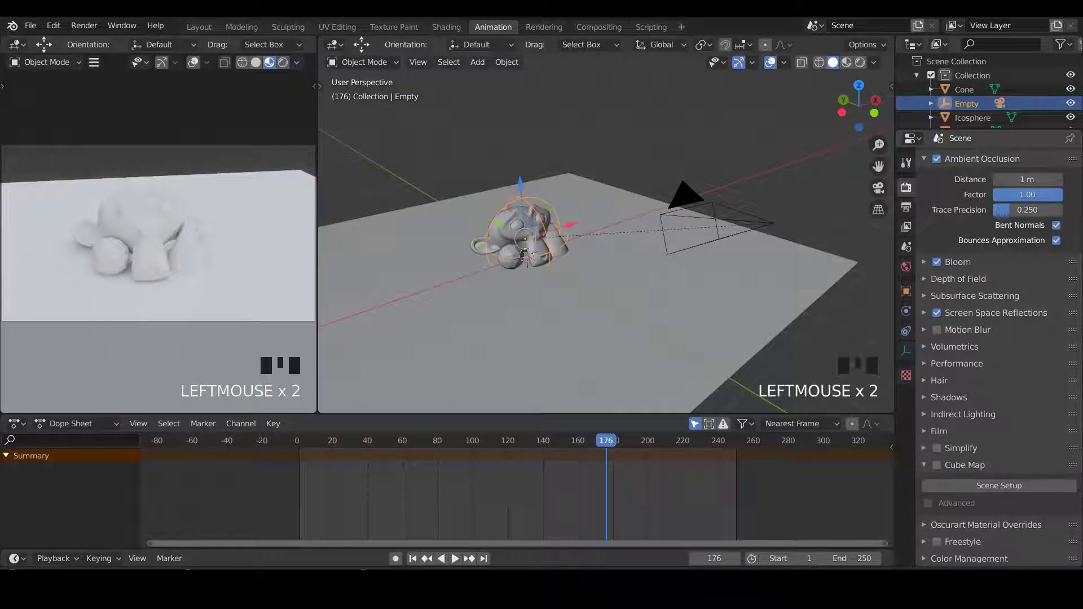
left_click(969, 559)
scroll(998, 354, "down", 5)
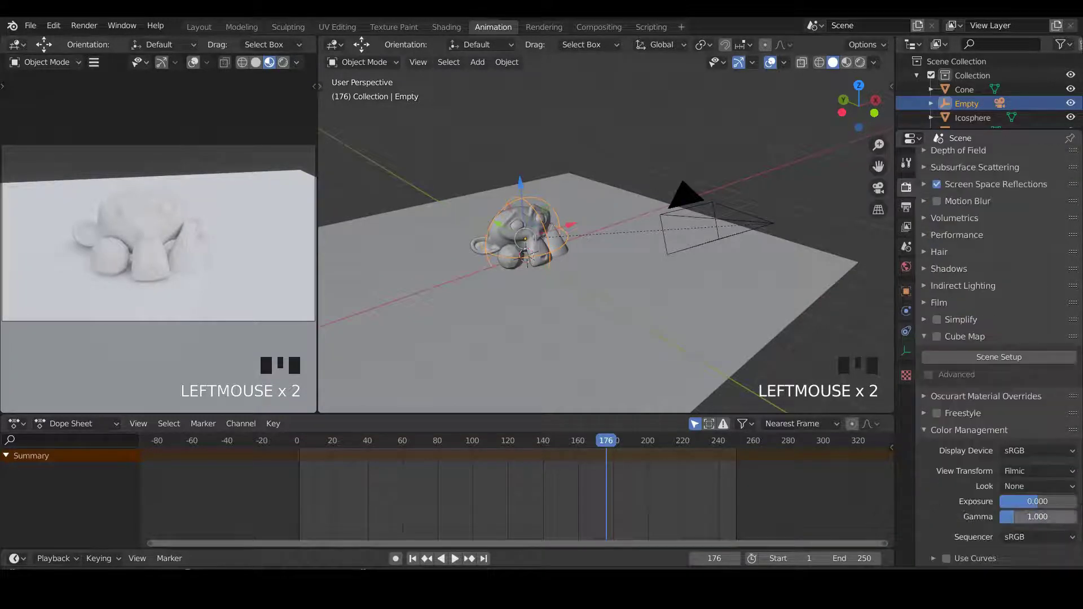
left_click(1038, 486)
left_click(1015, 455)
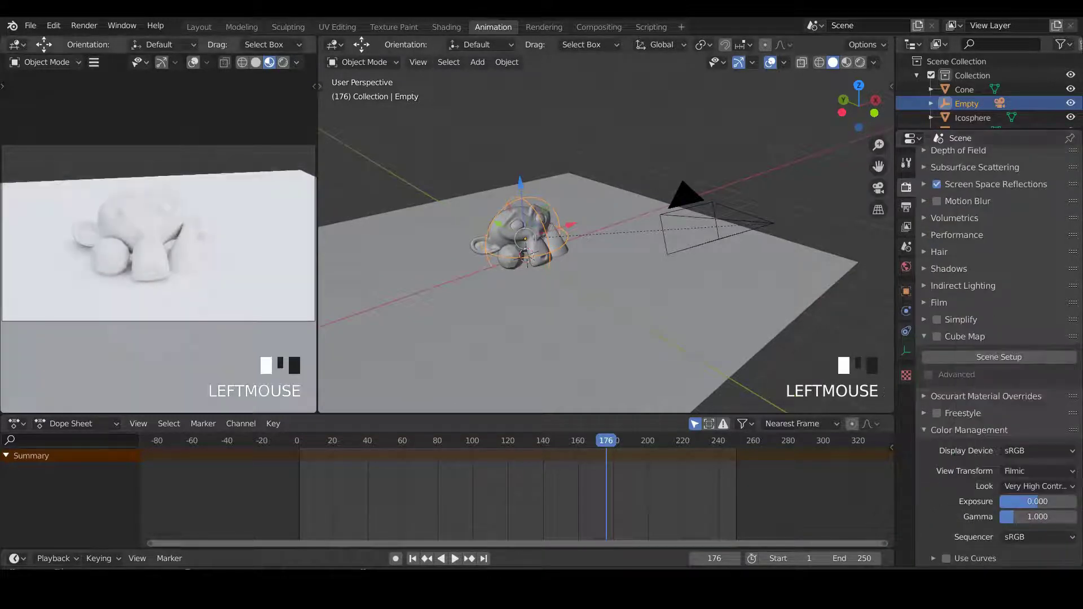
Step: Deselect the Empty and save the file
left_click(734, 146)
middle_click_drag(733, 147, 753, 144)
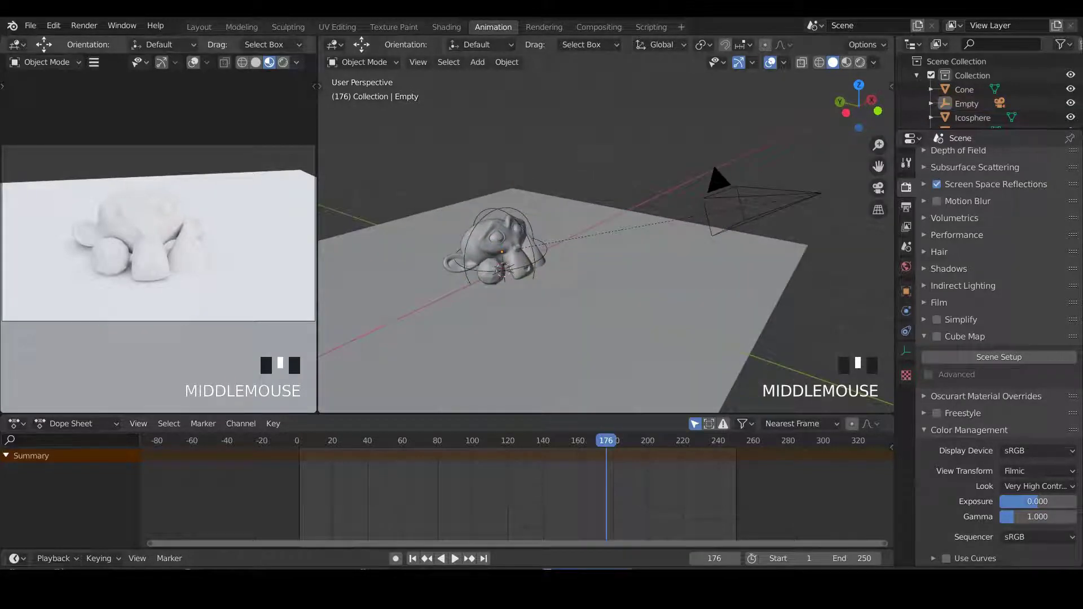
middle_click_drag(606, 242, 638, 237)
scroll(620, 240, "up", 2)
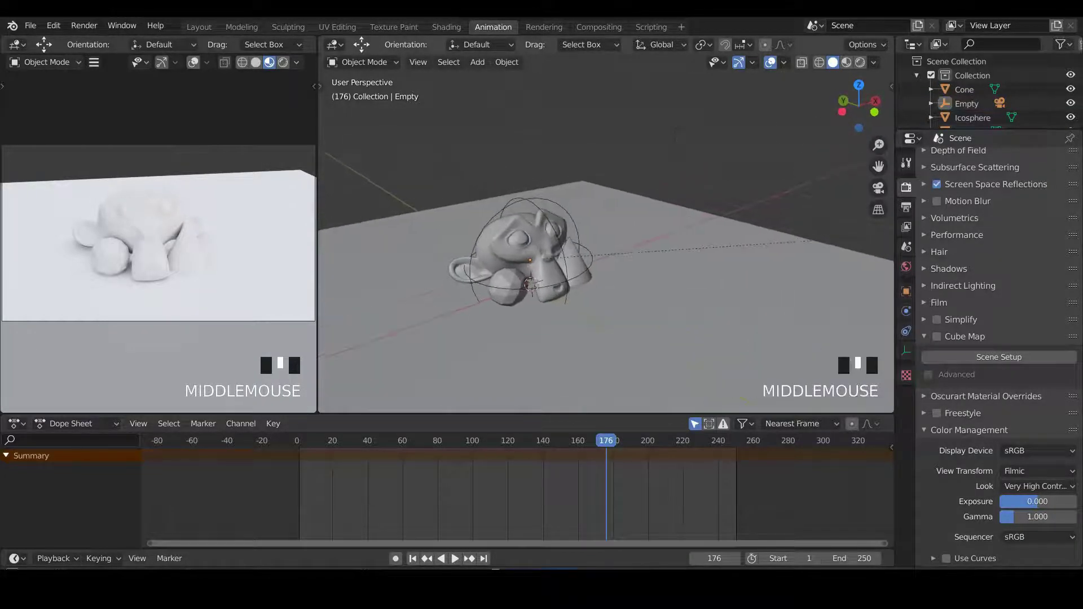
key("ctrl+s")
Step: Give the monkey a new material in the Shader Editor and set its Metallic value to 1.000
middle_click_drag(585, 289, 561, 292)
left_click(560, 293)
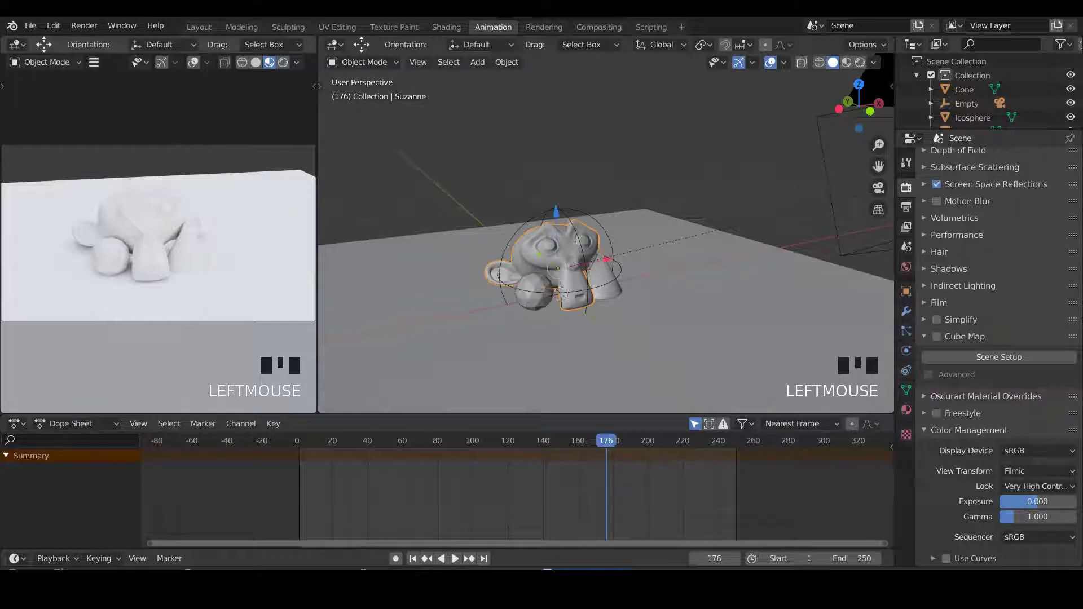
left_click(335, 44)
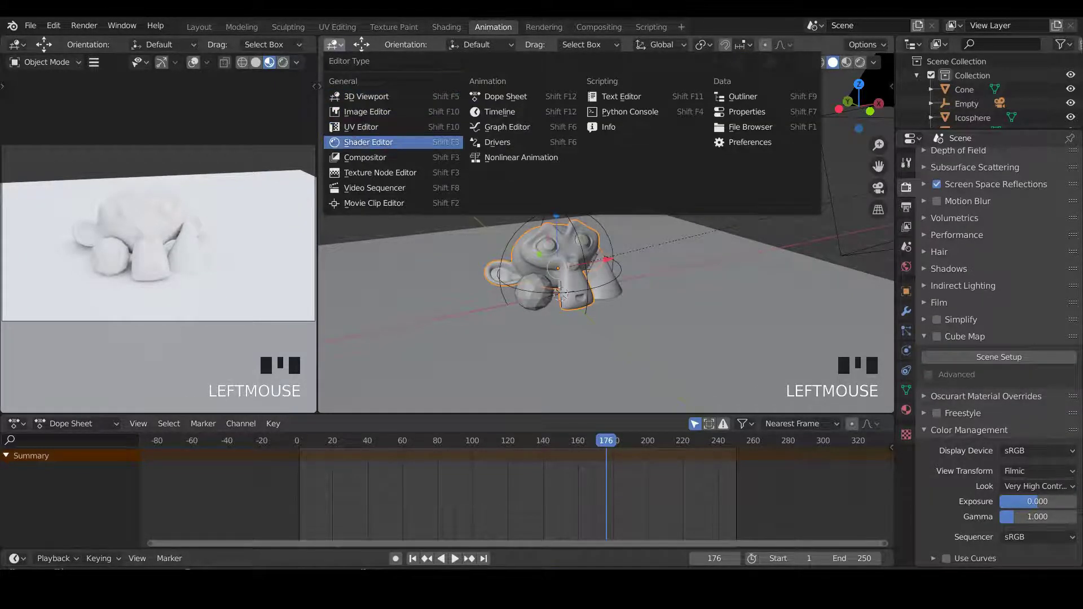
left_click(368, 142)
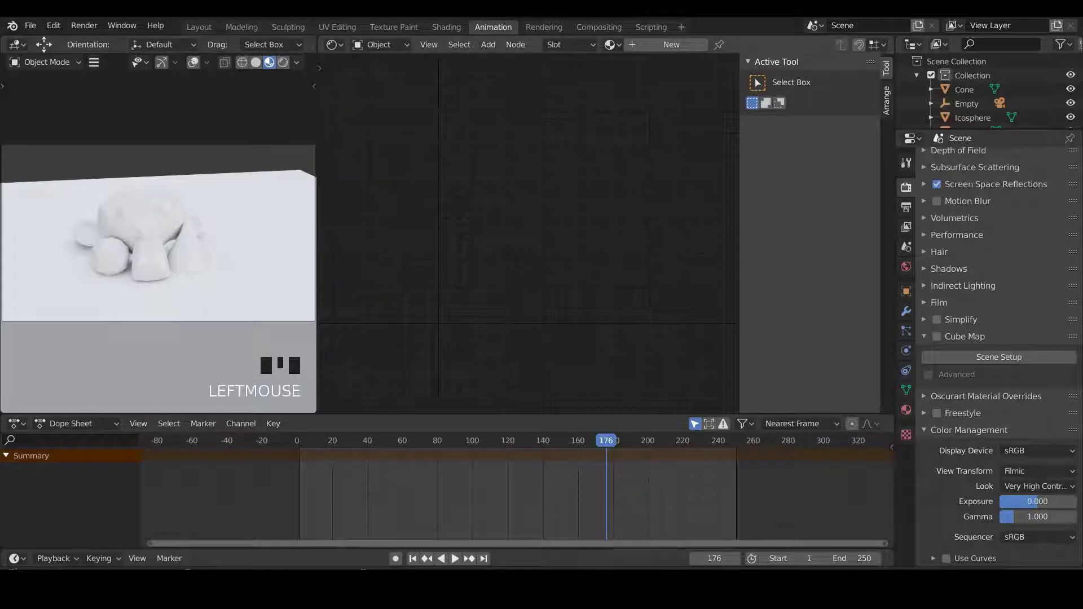
left_click(666, 44)
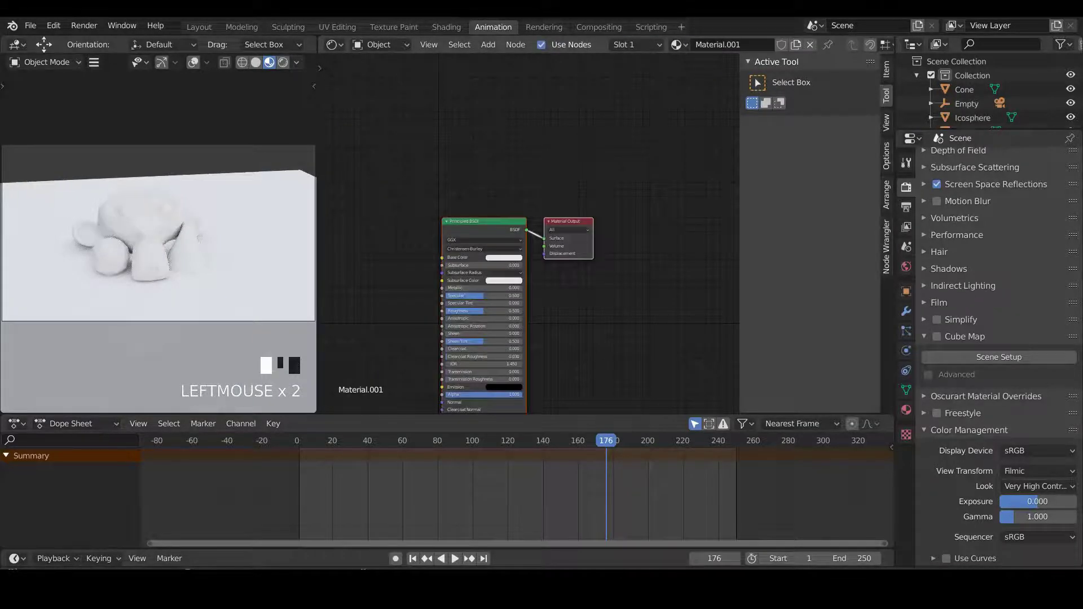
scroll(443, 296, "up", 3)
left_click_drag(473, 287, 522, 287)
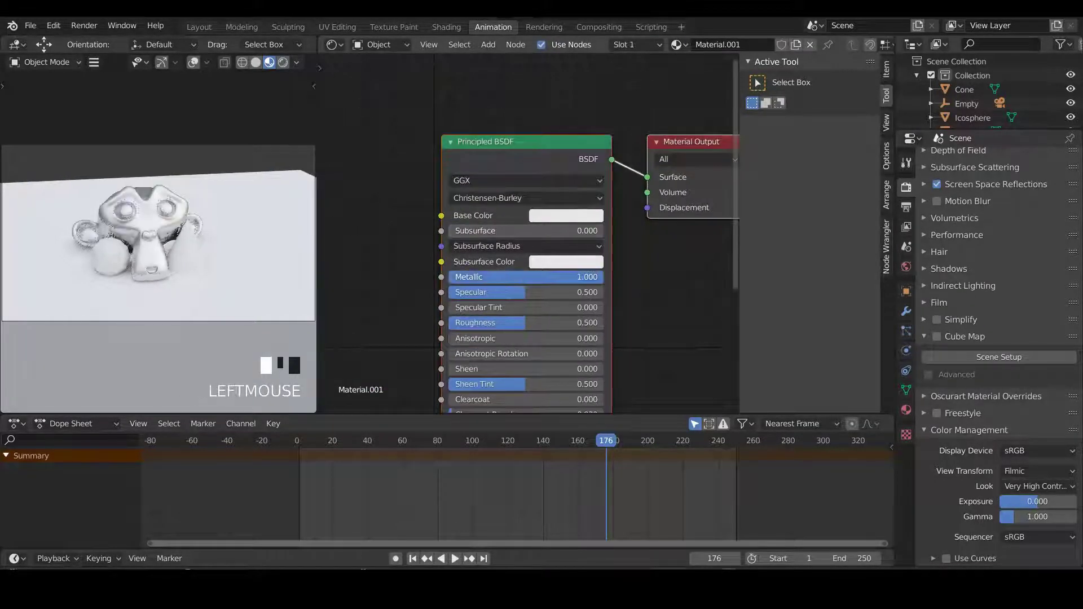
Step: Give the ground plane a new material and darken its Base Color to mid grey
left_click(810, 44)
left_click(665, 44)
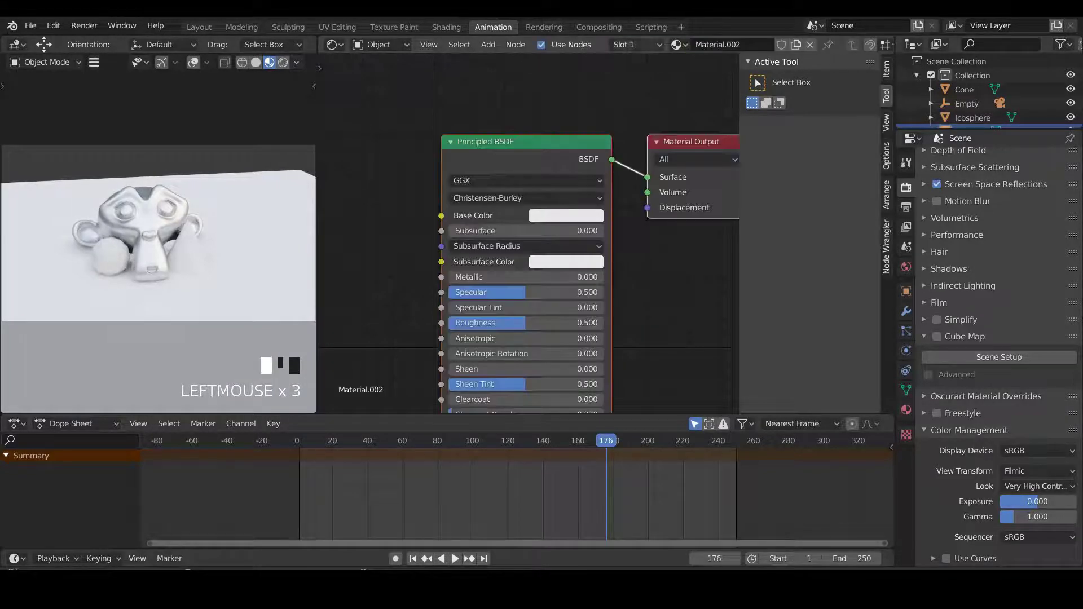
left_click(566, 215)
left_click_drag(651, 239, 651, 290)
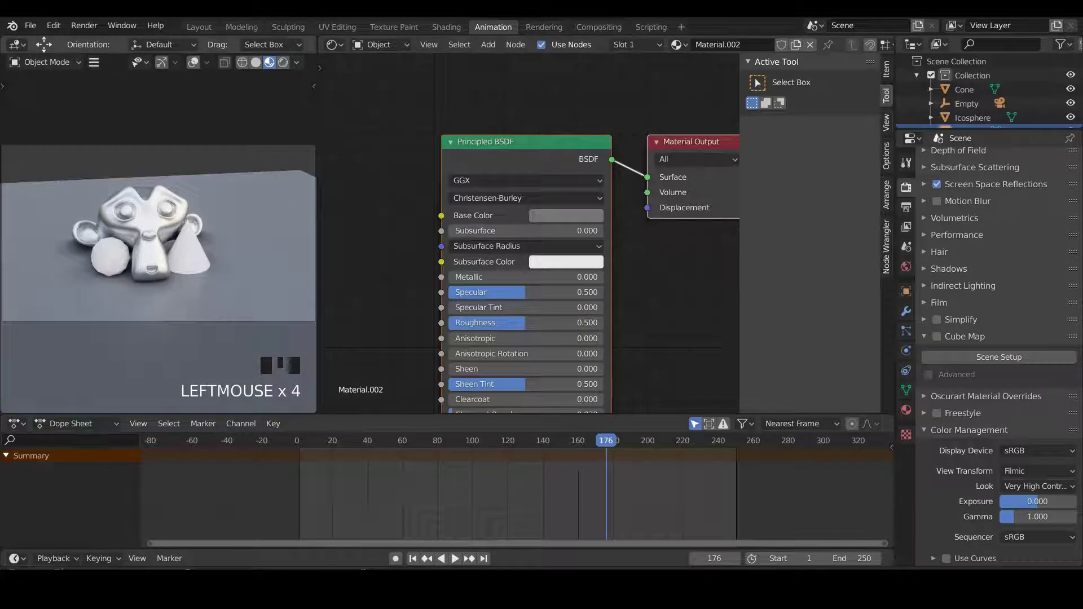
Step: Give the cone a new material with Metallic at 1.000 and a saturated yellow Base Color
left_click(964, 89)
left_click(672, 44)
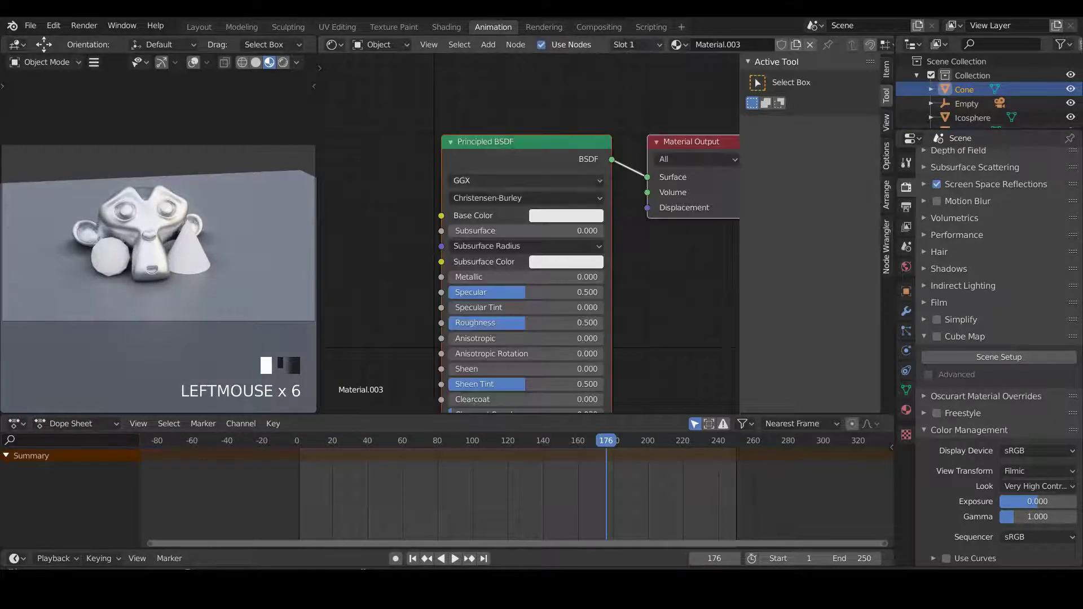
left_click_drag(468, 277, 602, 277)
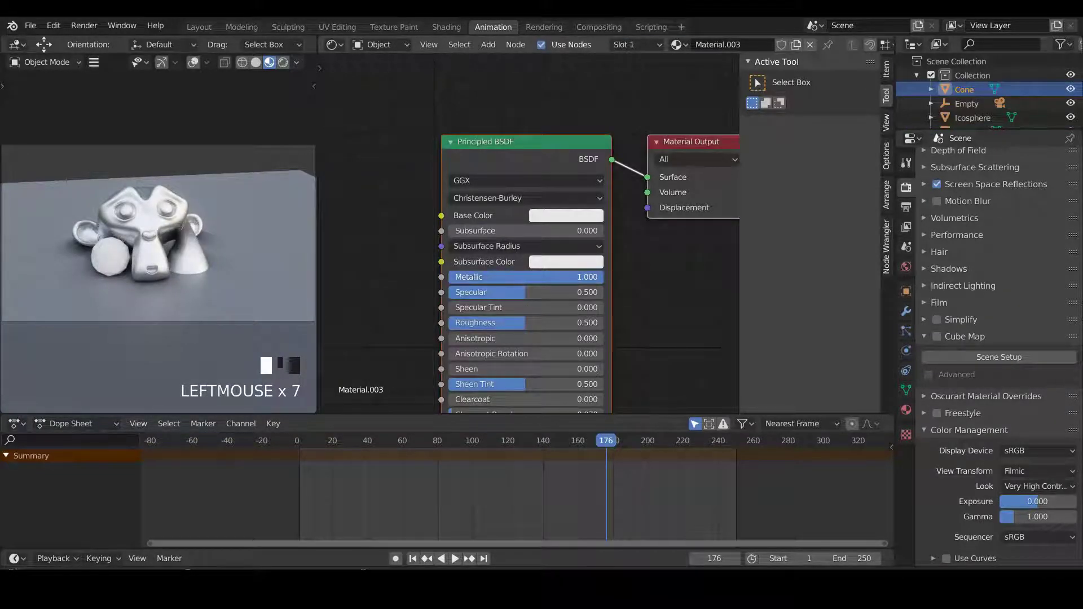
left_click(566, 216)
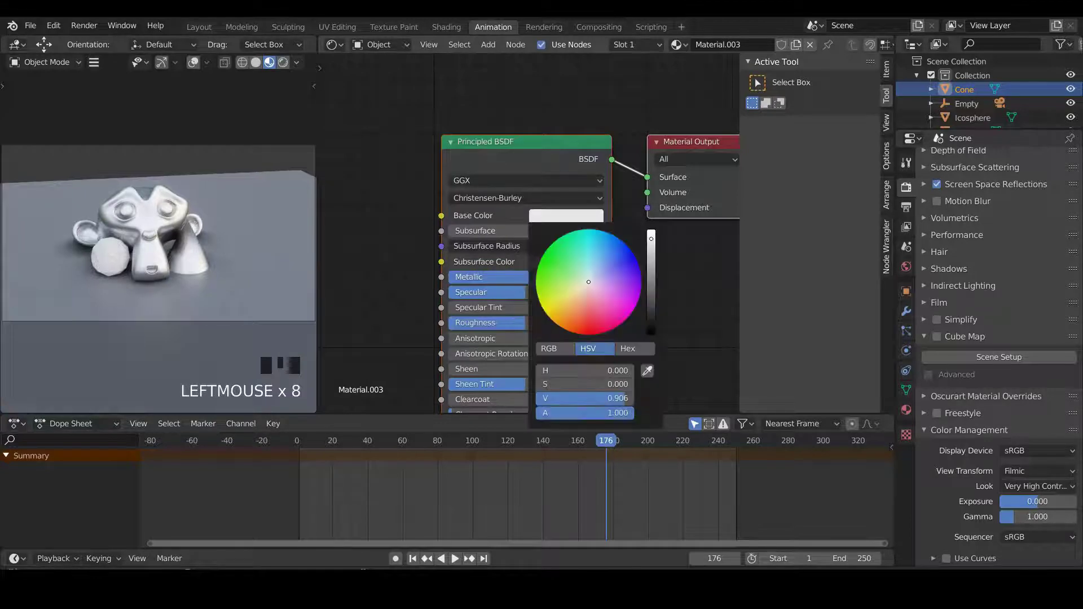
left_click(551, 308)
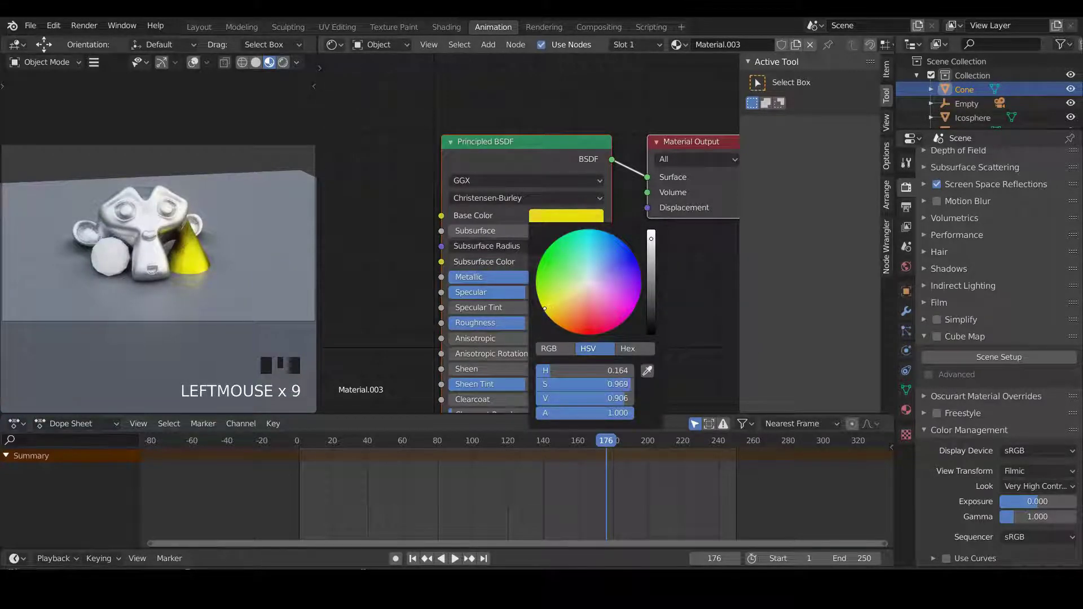
left_click_drag(545, 311, 551, 319)
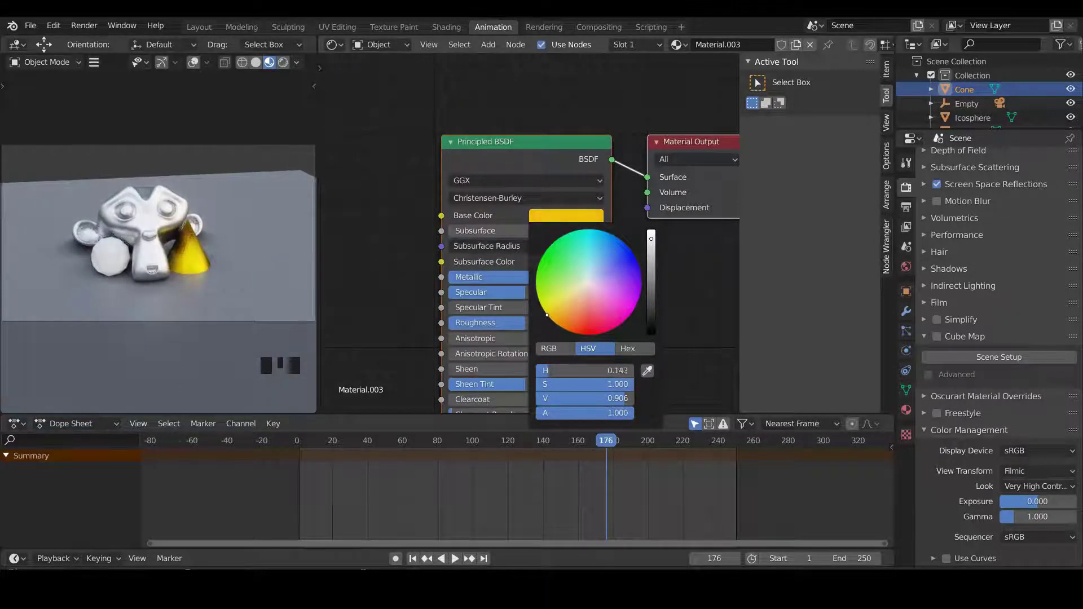
Step: Give the icosphere a new material with Metallic at 1.000
left_click(110, 257)
left_click(664, 45)
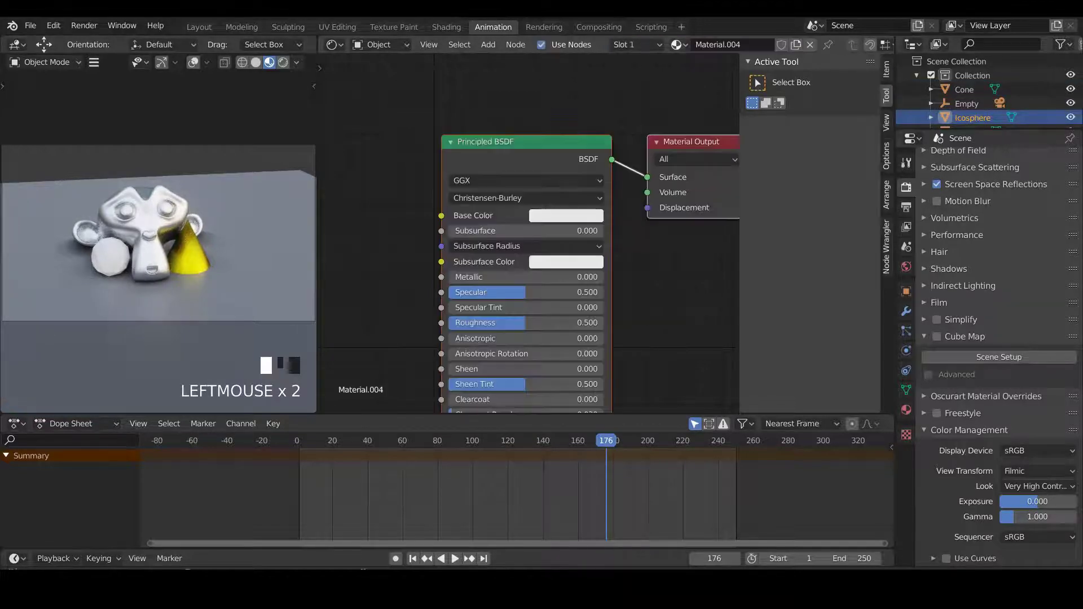
left_click_drag(479, 276, 602, 277)
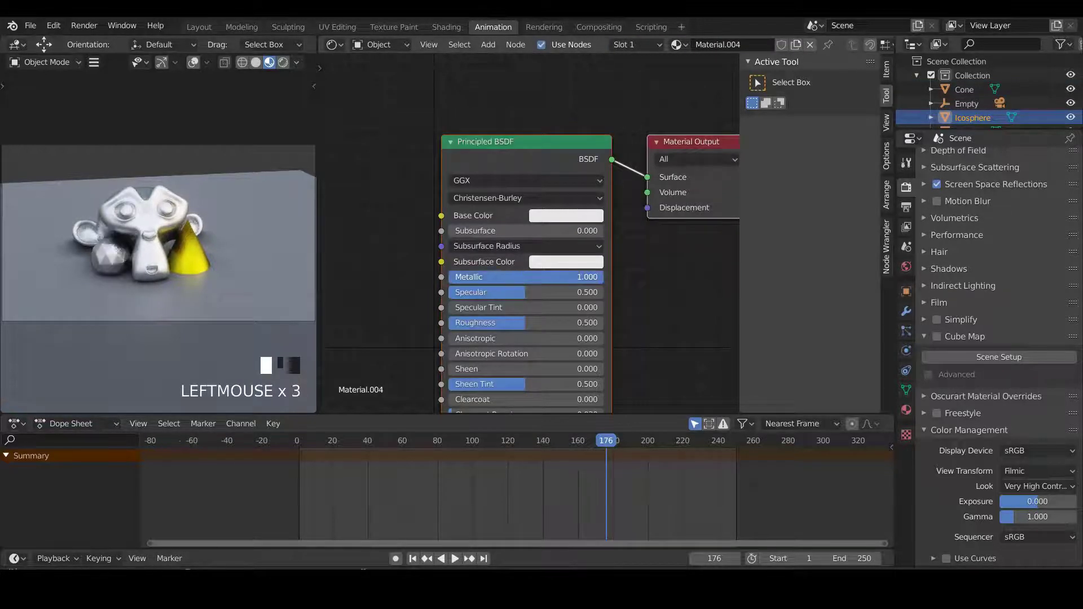
Step: Try the icosphere material with Transmission Roughness at 1.000 and Metallic at 0.000, then reset Transmission Roughness to 0.000
middle_click_drag(519, 293, 527, 273)
middle_click_drag(527, 333, 544, 247)
left_click_drag(481, 354, 620, 354)
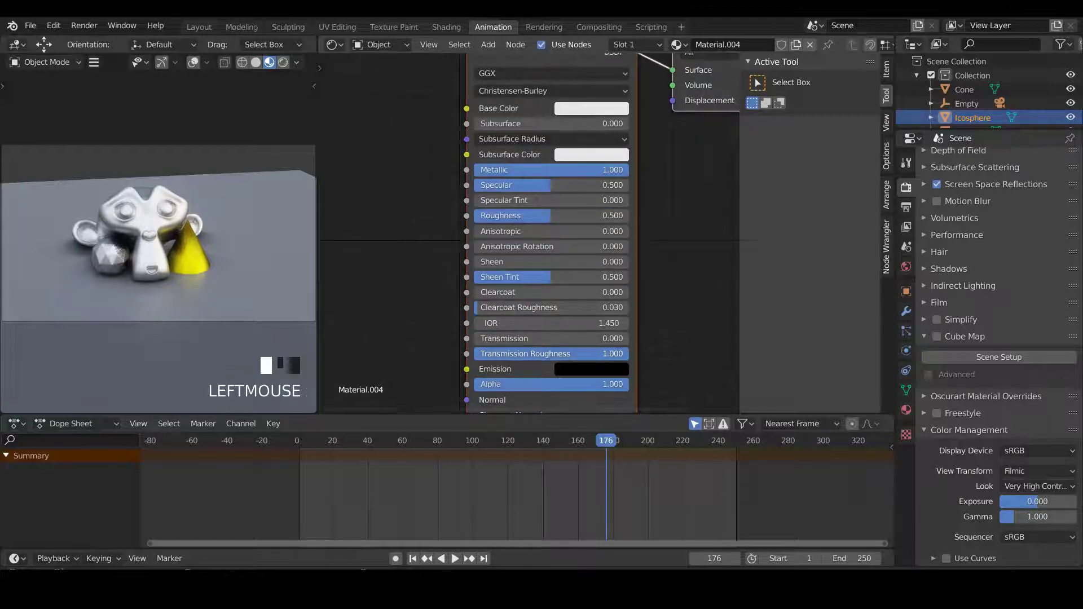
middle_click_drag(564, 185, 566, 208)
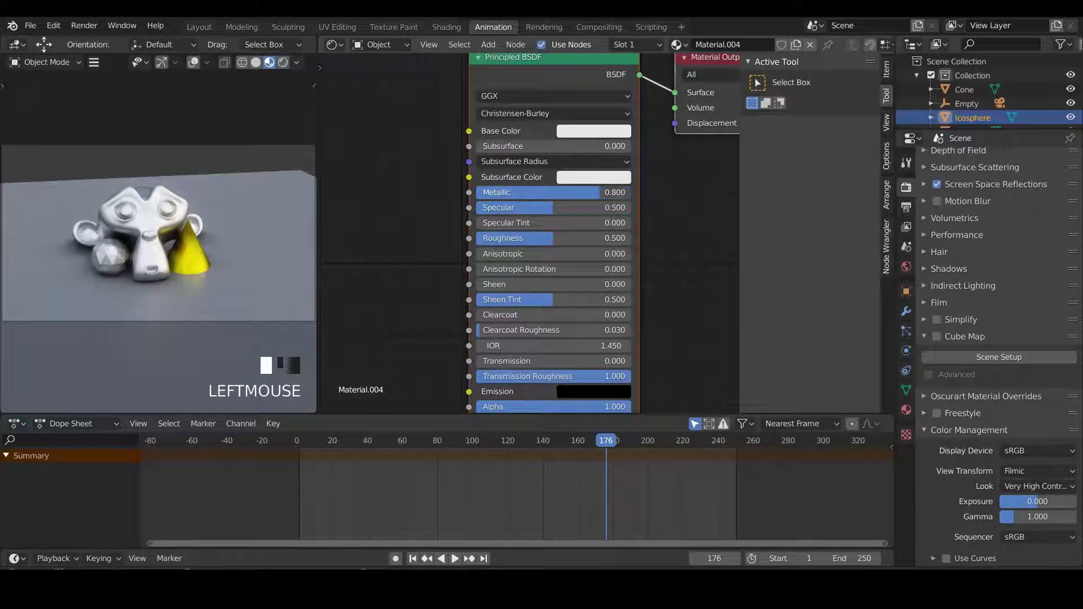
left_click_drag(600, 193, 477, 192)
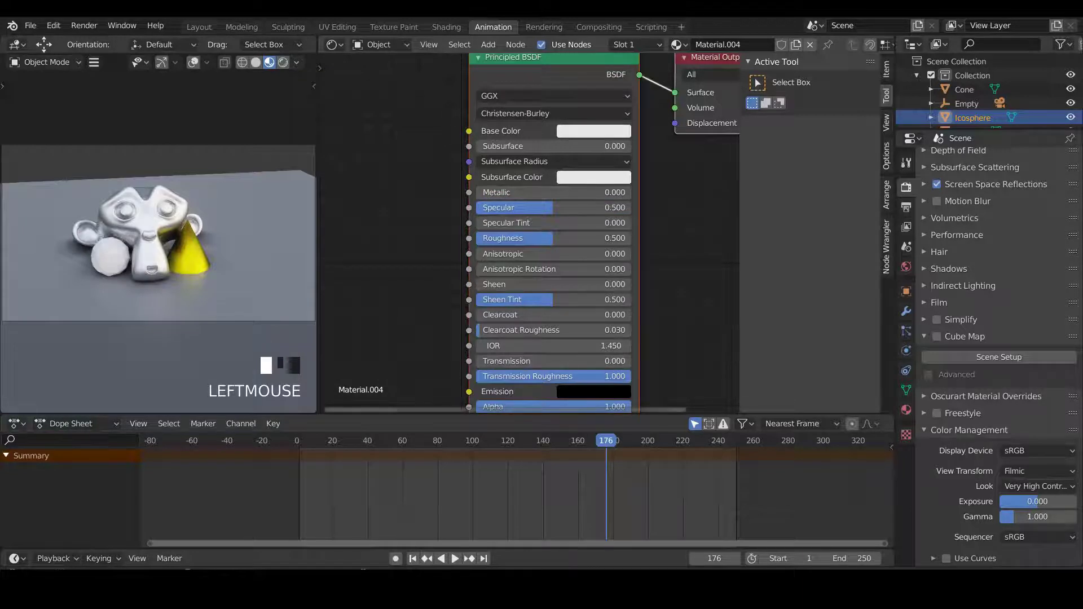
left_click(906, 410)
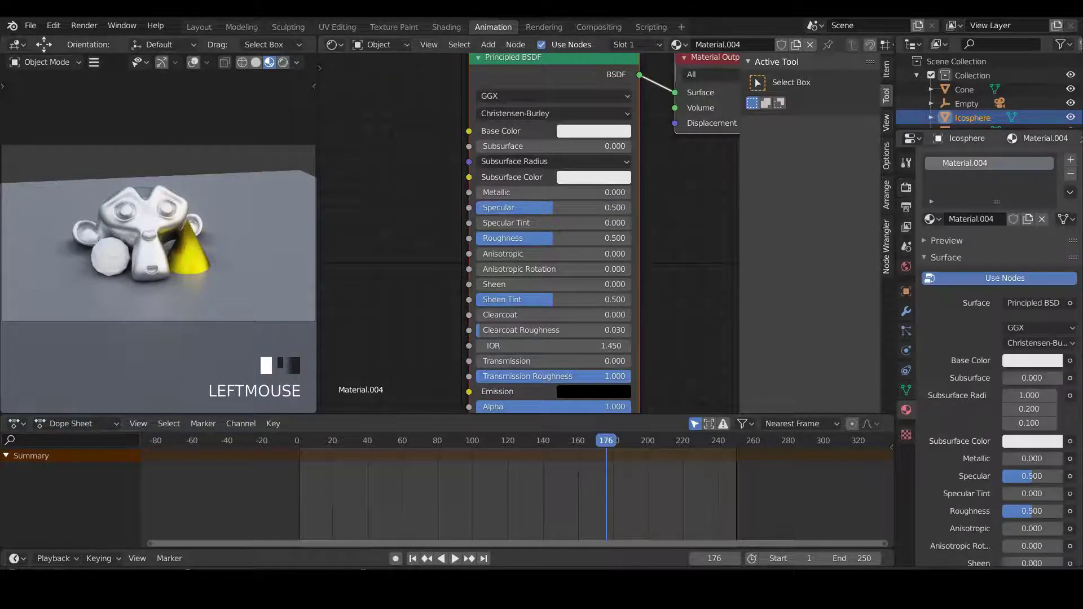
scroll(812, 339, "down", 4)
left_click_drag(599, 376, 477, 376)
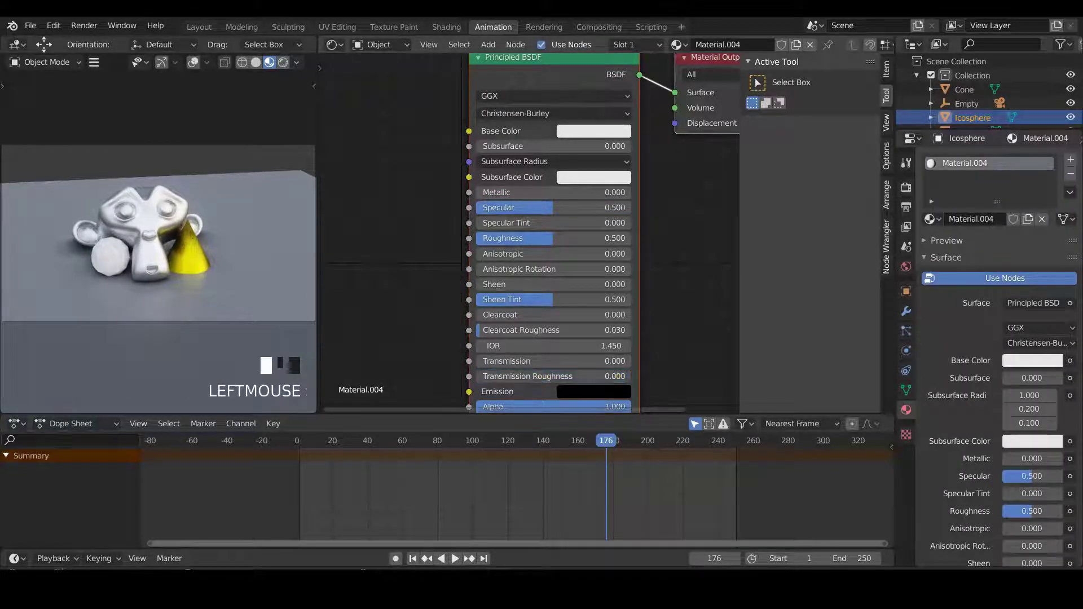
Step: Set the icosphere material's Metallic to 1.000 and its Base Color to a saturated cyan-blue
mouse_move(480, 192)
left_mouse_down()
mouse_move(629, 193)
mouse_move(631, 147)
left_mouse_up()
left_click(594, 131)
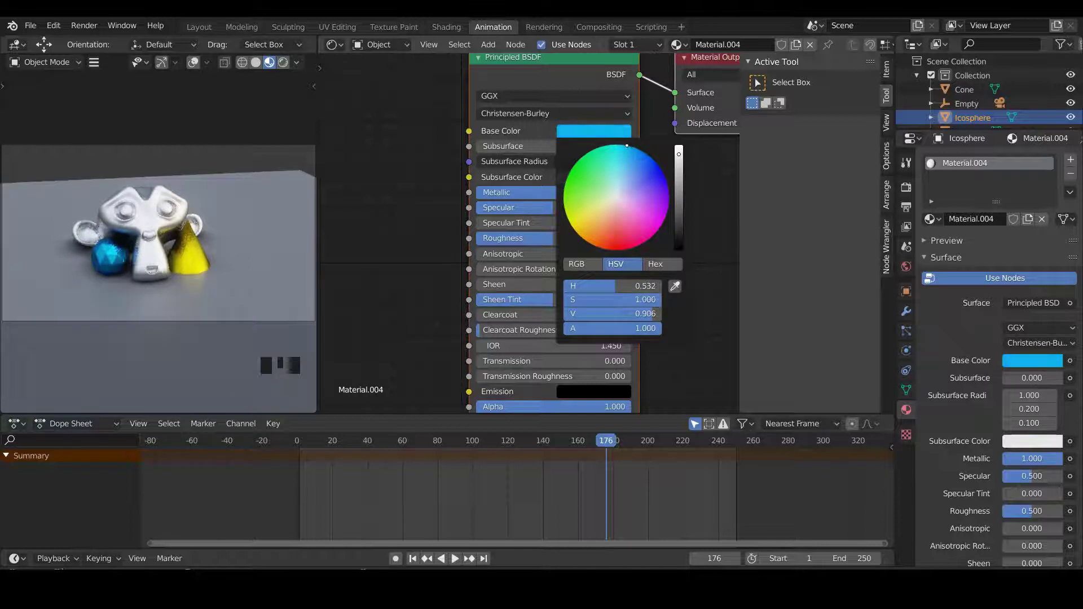
Step: Restore the 3D Viewport in place of the Shader Editor, with a wider camera view beside it, and save the file
left_click(333, 45)
left_click(367, 96)
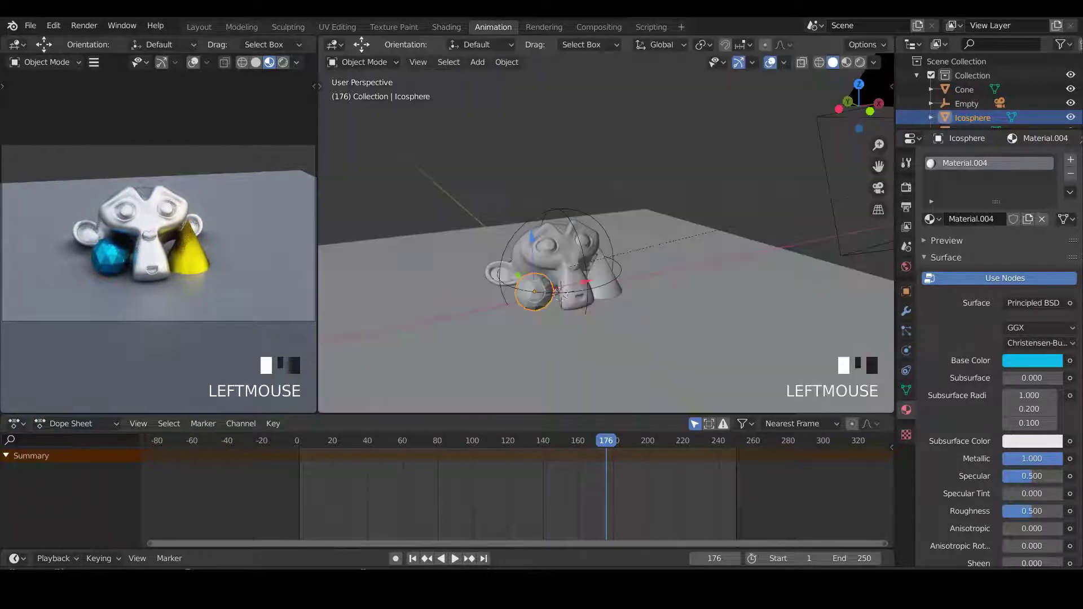
middle_click_drag(562, 295, 582, 286)
left_click(583, 287)
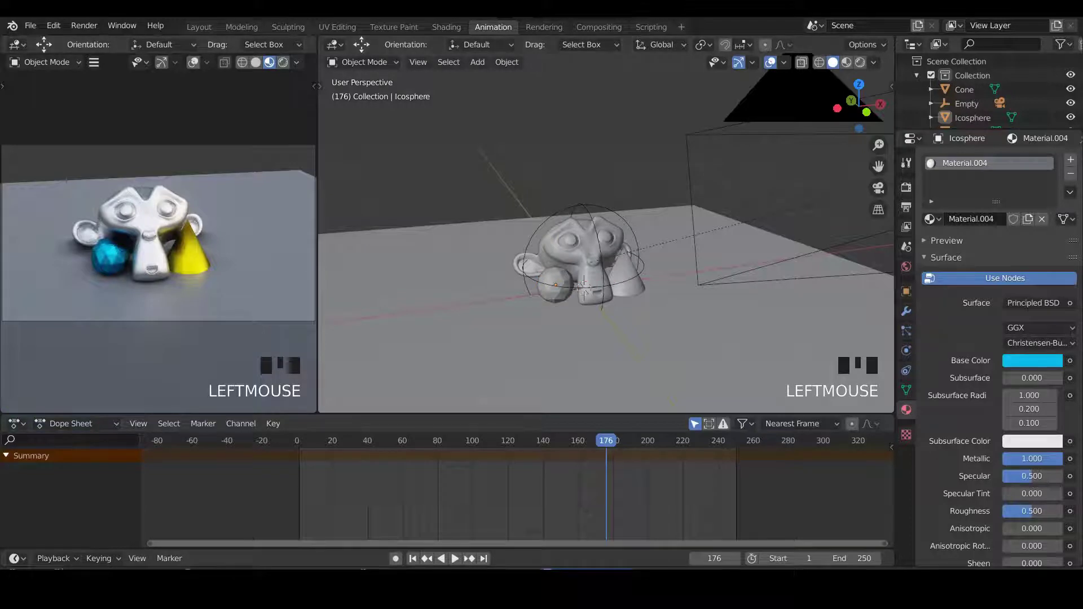
left_click_drag(317, 237, 377, 236)
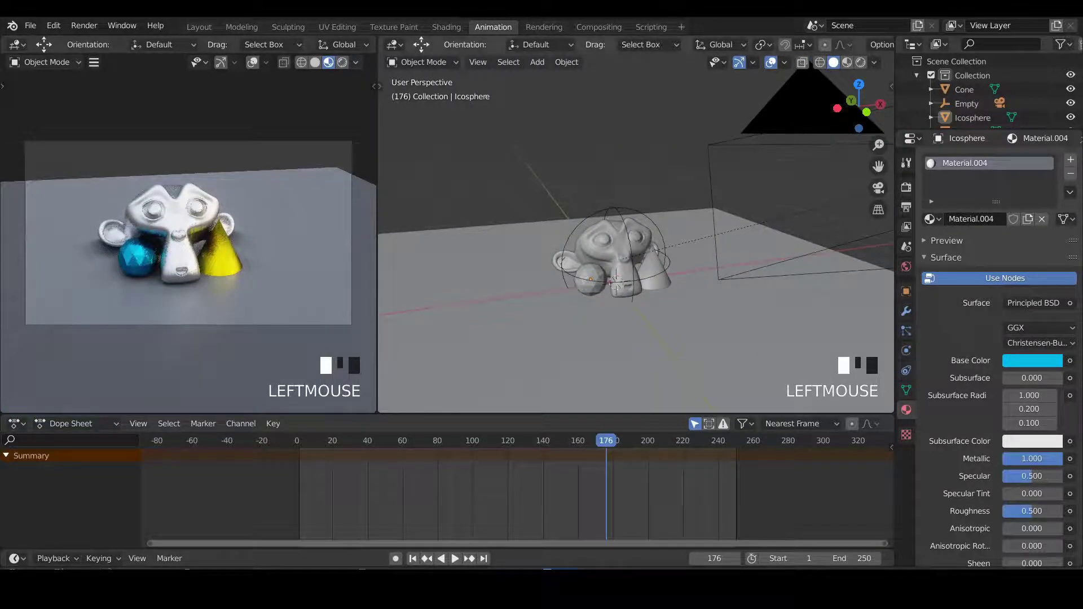
key("ctrl+s")
Step: With auto keying on at frame 1, rotate the Empty in top view so the camera sits straight in front of the monkey
scroll(617, 282, "down", 3)
left_click(622, 270)
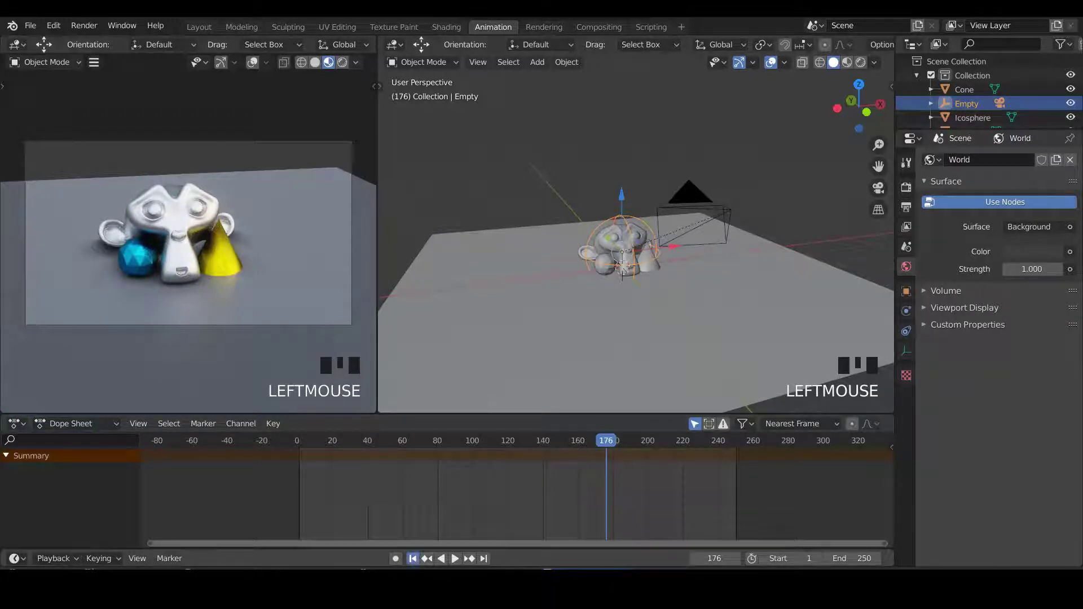
left_click(412, 559)
middle_click_drag(622, 269, 622, 248, "alt")
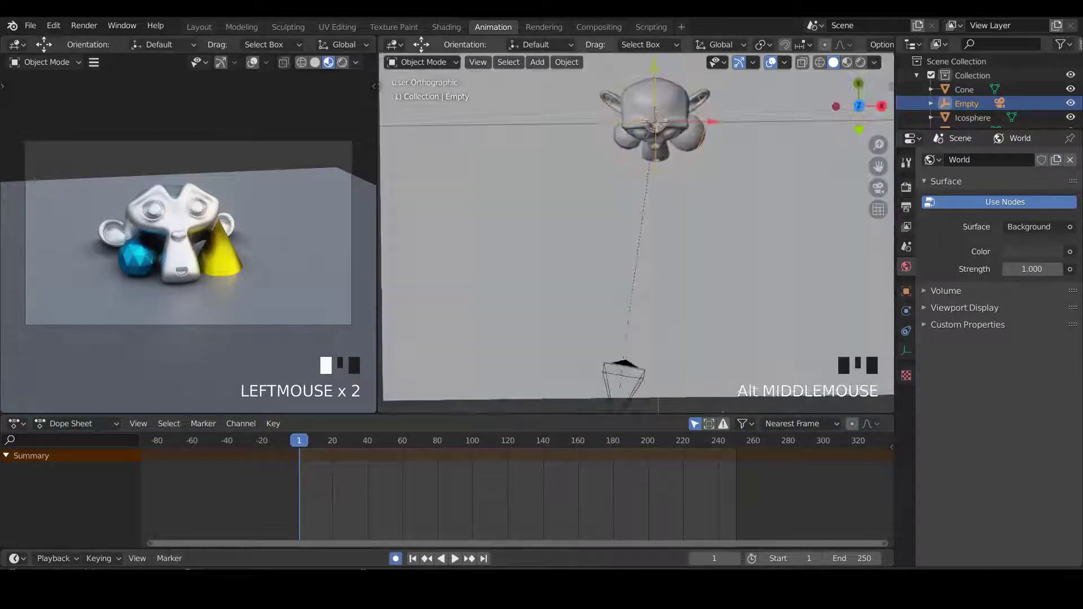
scroll(622, 269, "down", 1)
key("r")
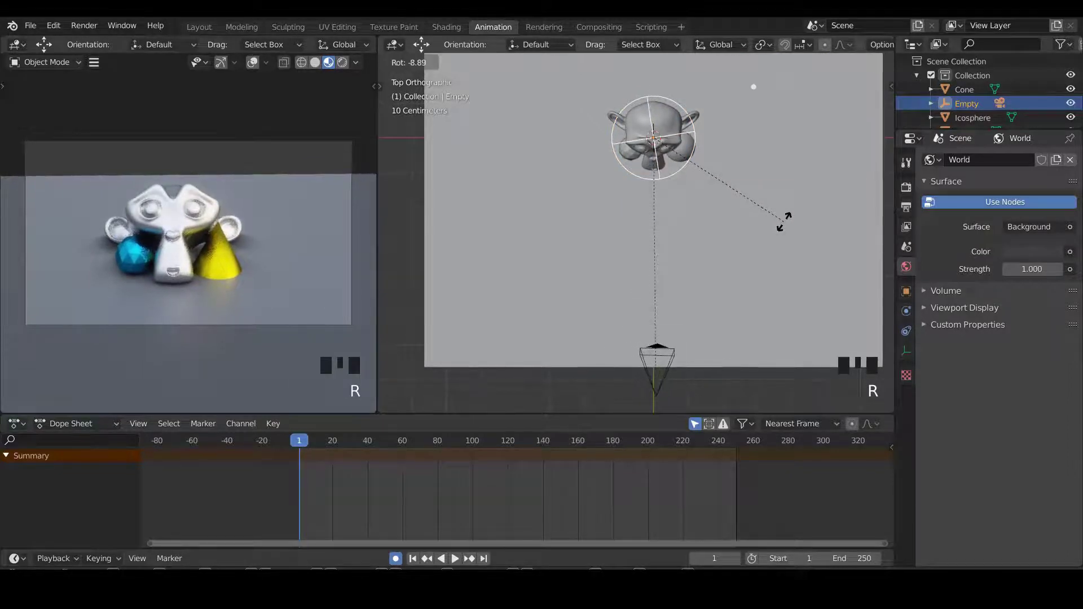
left_click(784, 223)
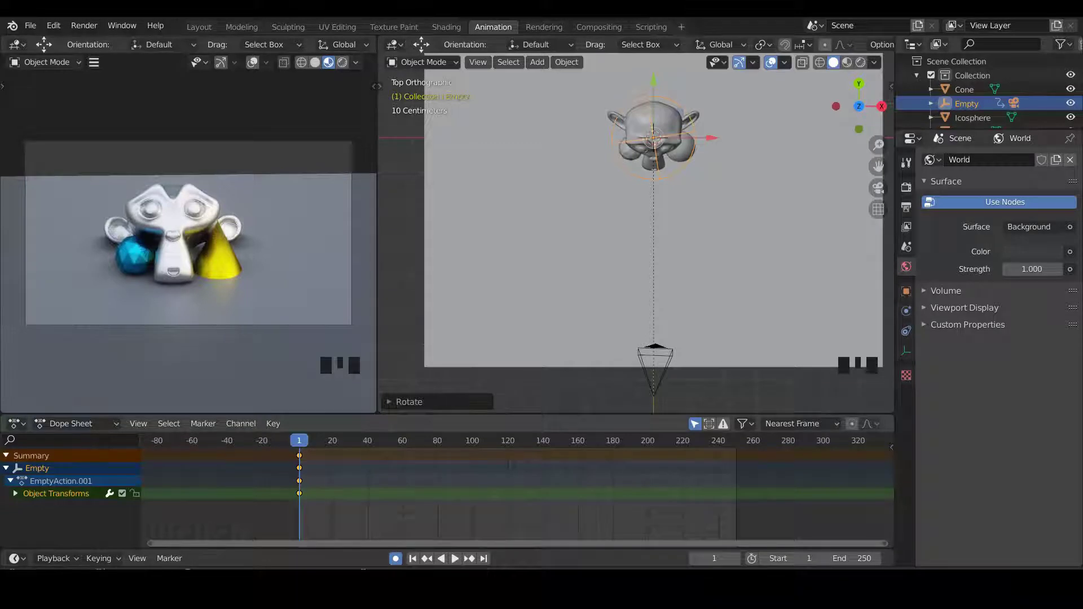
Step: At frame 101, rotate the Empty a full turn of about 360 degrees in top view to key the camera orbit
left_click(474, 440)
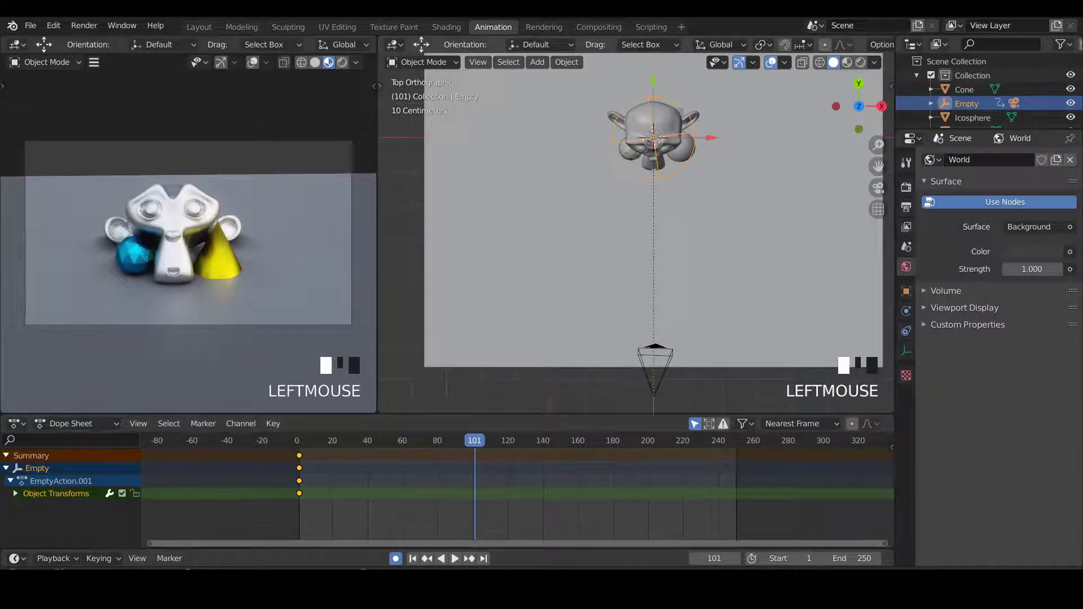
key("r")
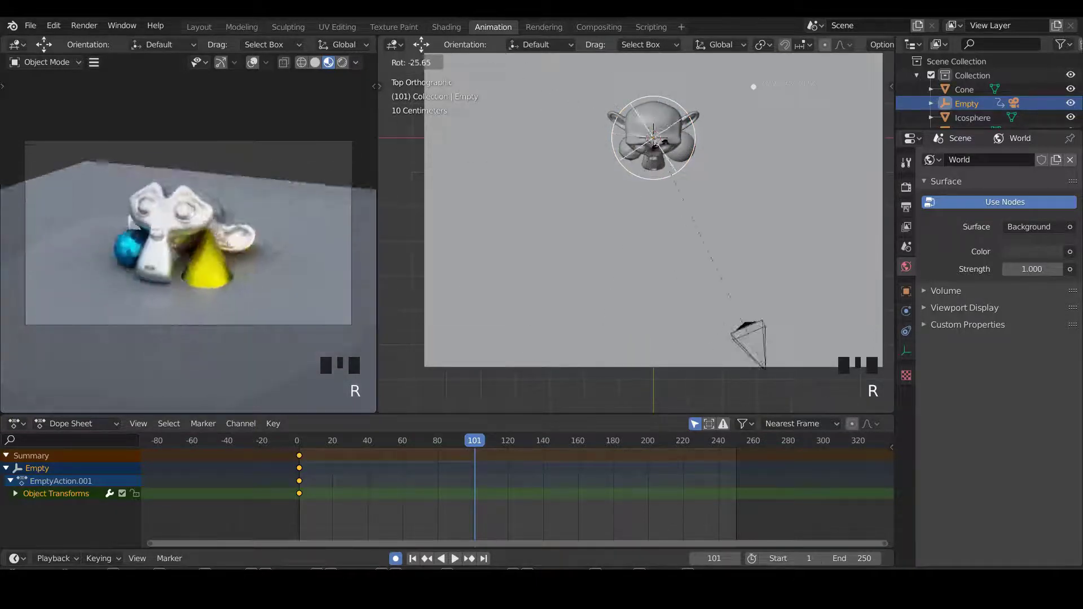
key("Escape")
key("r")
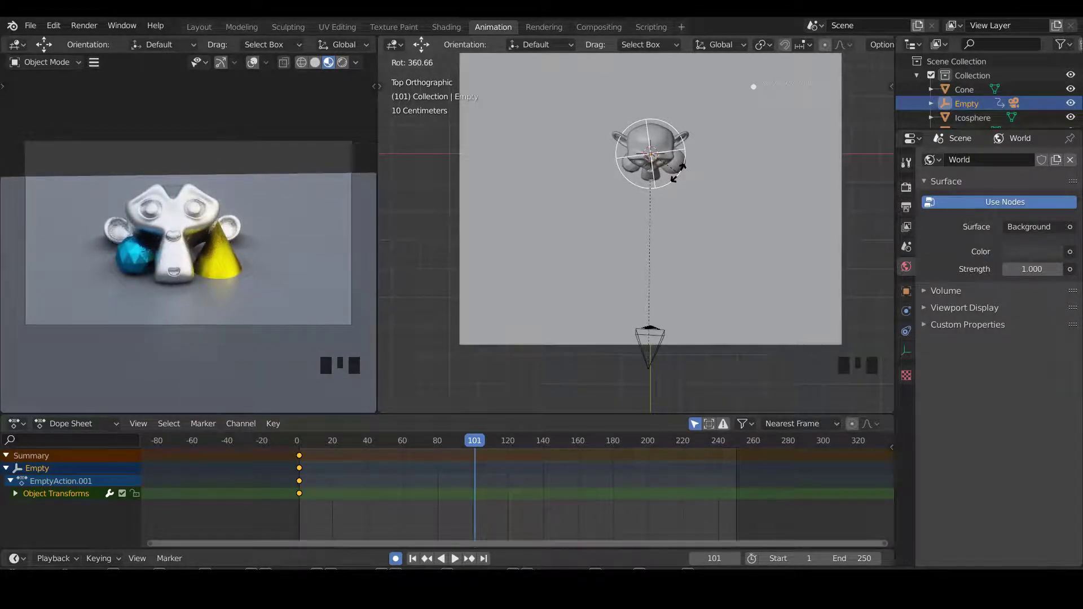
left_click(677, 129)
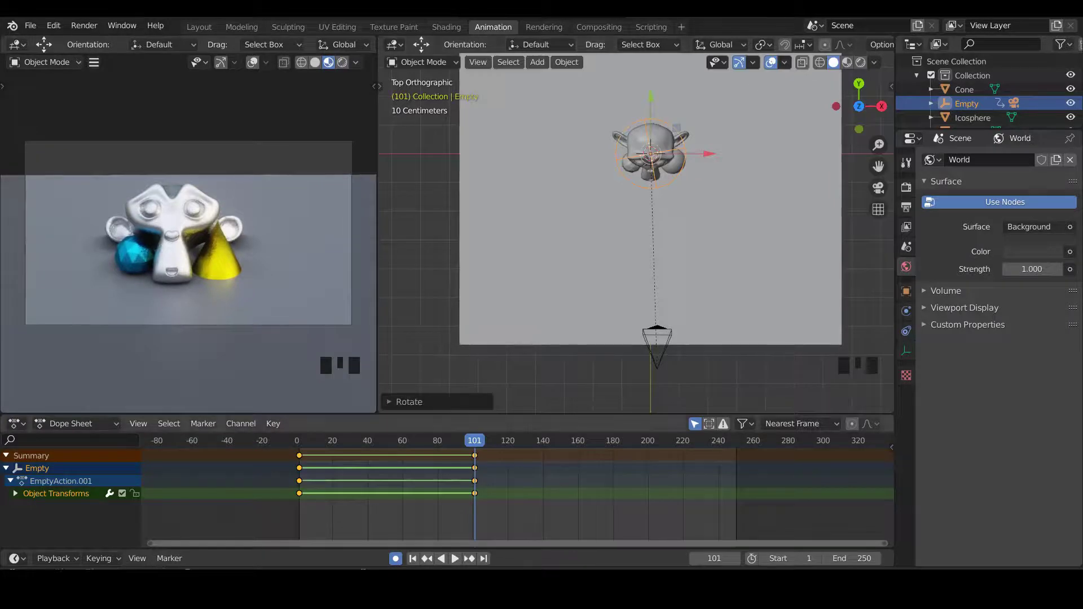
Step: Play the camera orbit from the start of the timeline past its last keyframe at frame 101
left_click_drag(474, 440, 302, 440)
key("space")
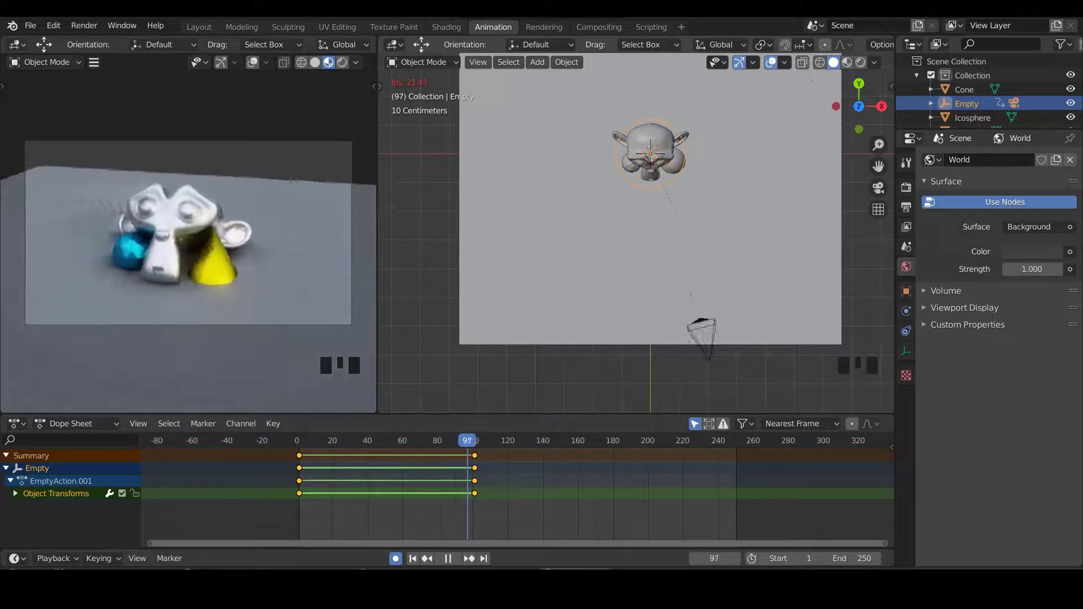
key("space")
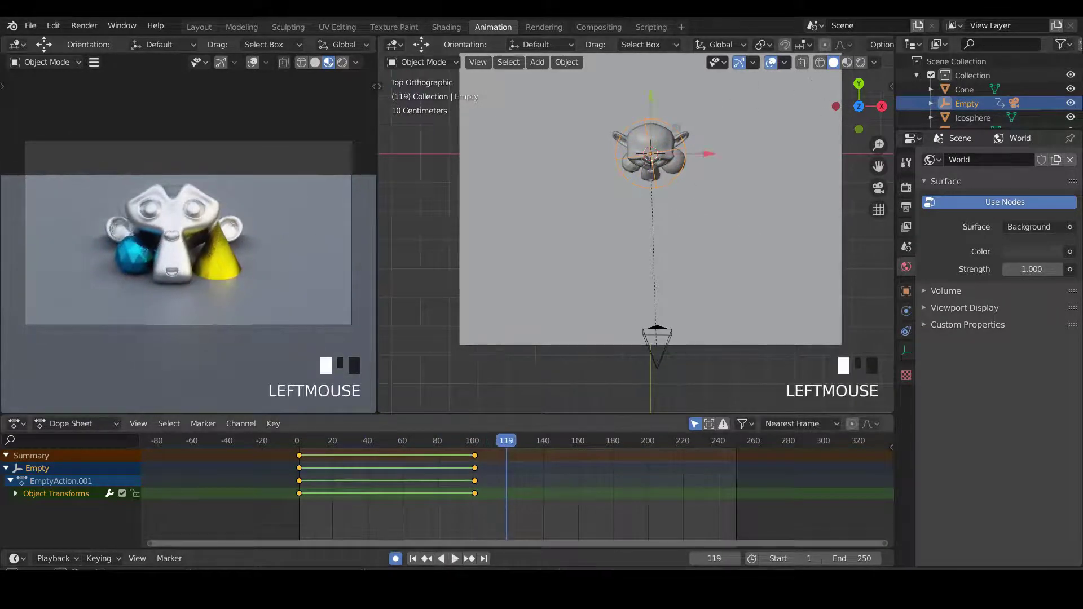
Step: Slow the orbit by moving the Empty's frame 101 keyframe to about frame 150, and play the result
left_click_drag(475, 455, 297, 440)
left_click(562, 456)
key("space")
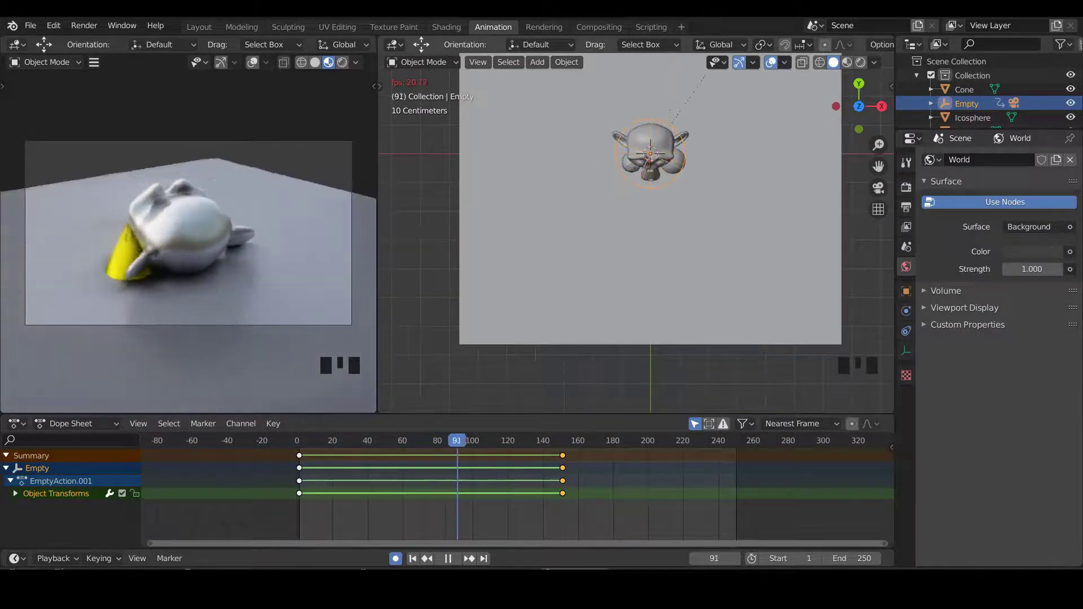
scroll(649, 226, "down", 1)
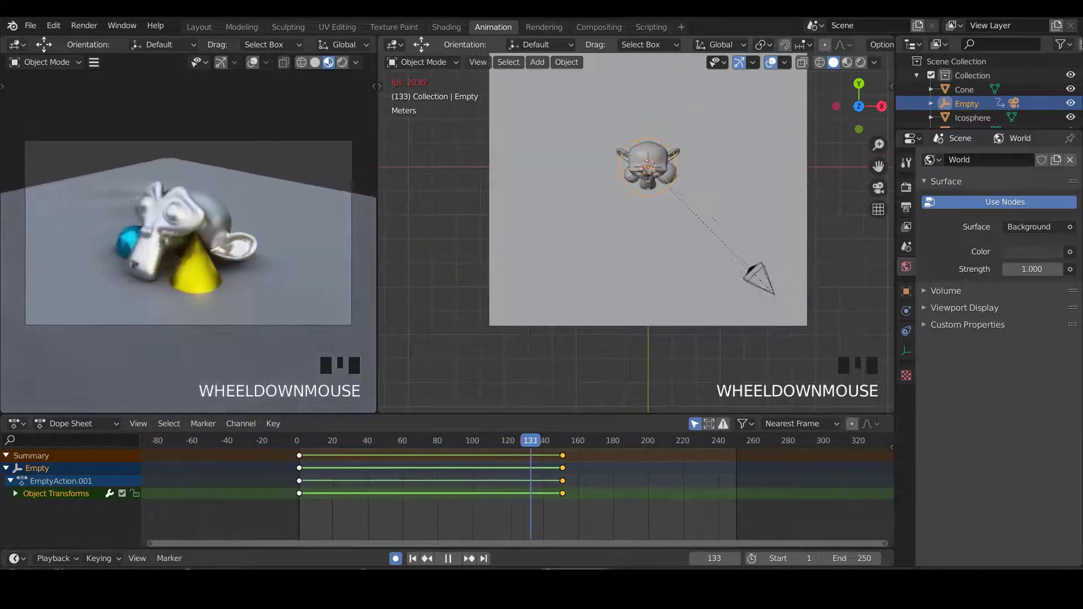
key("space")
Step: At frame 184, scale the Empty down so its parented camera moves closer to the monkey, keying the change
left_click_drag(555, 440, 620, 441)
left_click(221, 259)
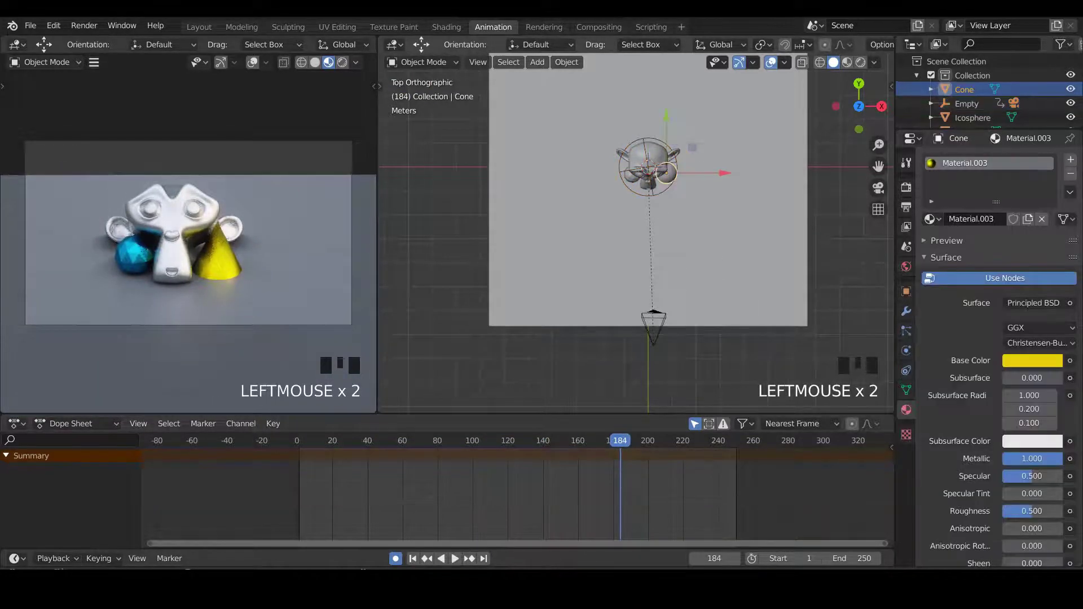
scroll(634, 226, "up", 2)
middle_click_drag(634, 225, 634, 186)
scroll(635, 226, "up", 4)
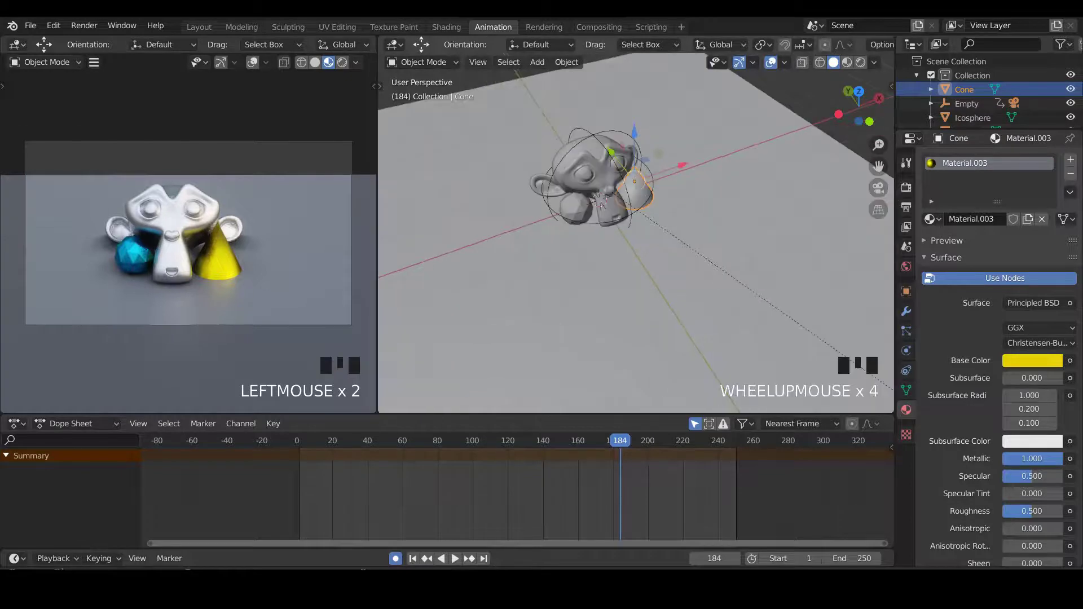
left_click(640, 169)
scroll(640, 170, "down", 2)
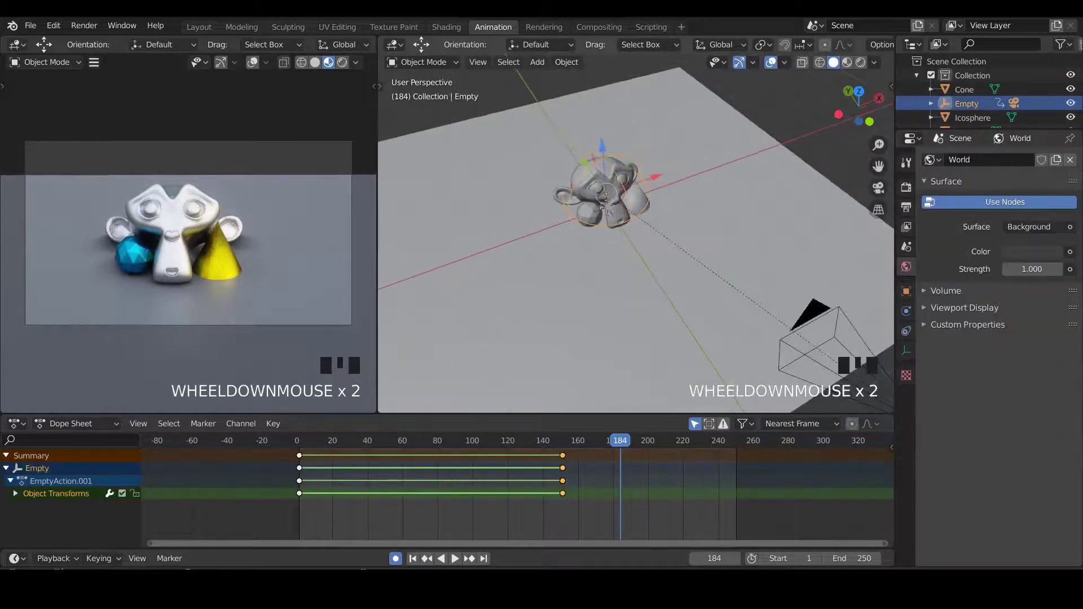
key("s")
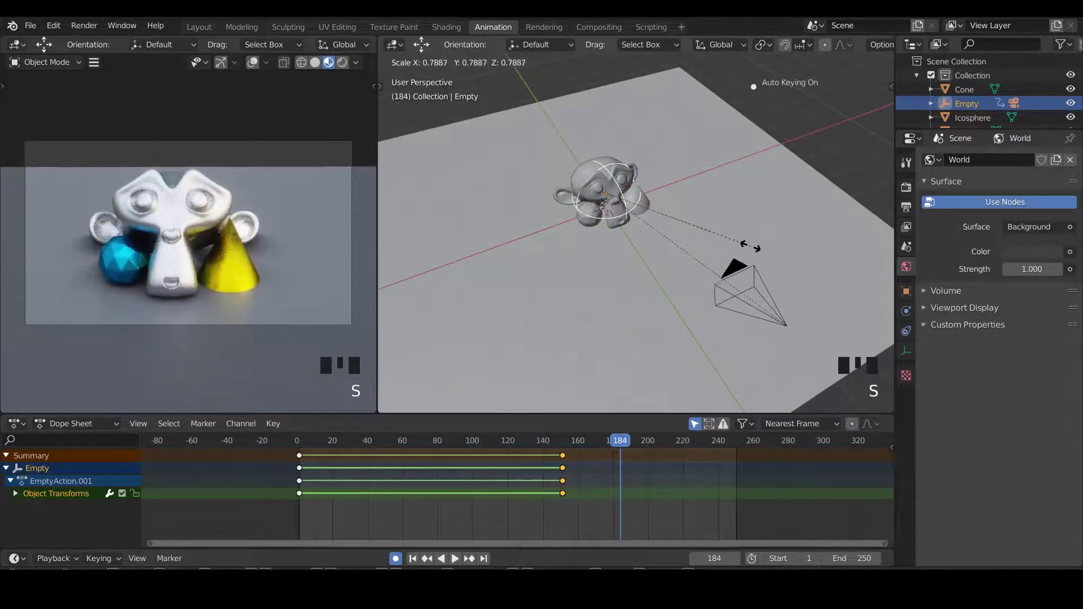
left_click(727, 239)
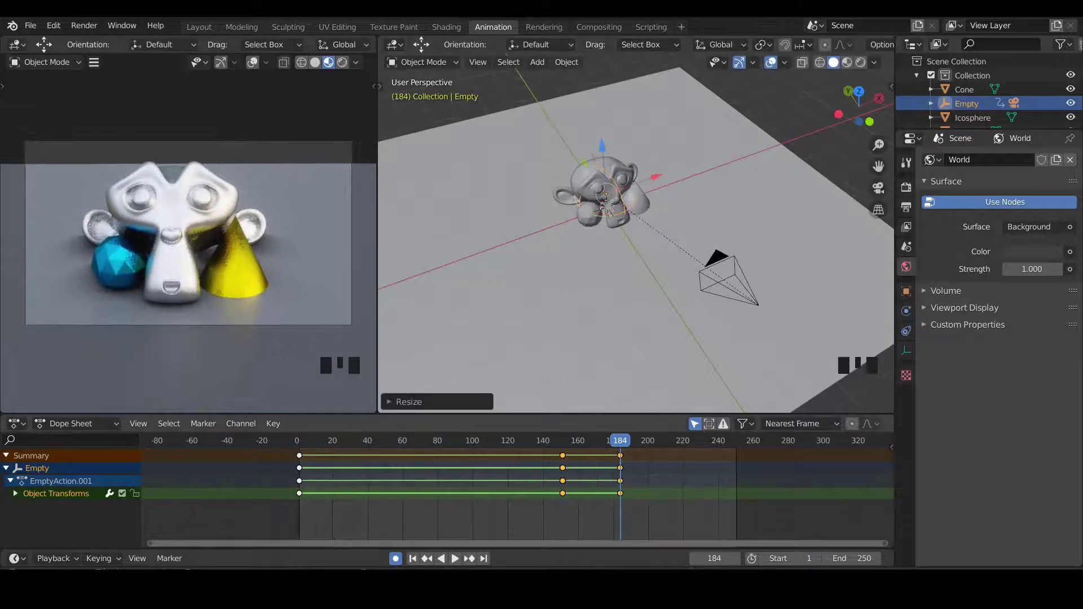
Step: Preview the camera's move-in, and shift the Empty's frame 184 keyframe to the end of the range at frame 250
left_click_drag(617, 441, 554, 441)
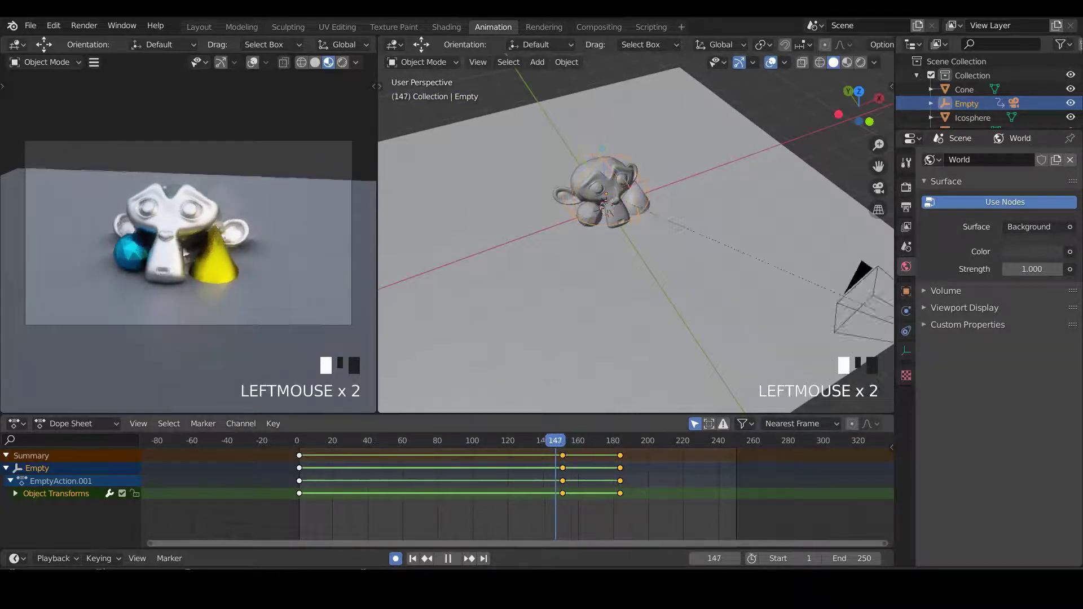
key("space")
left_click(631, 493)
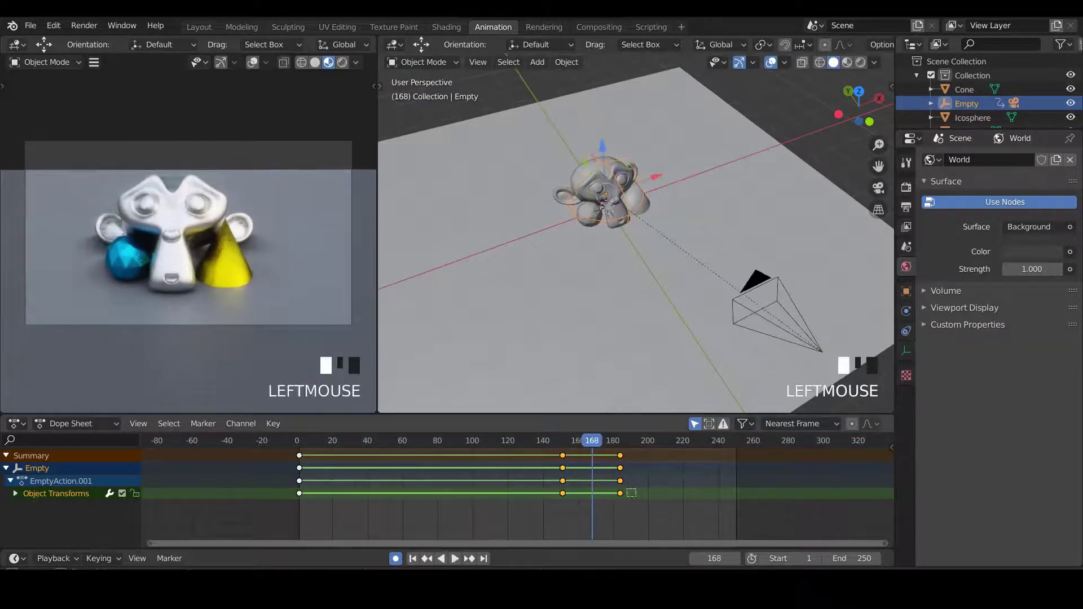
left_click_drag(620, 493, 736, 493)
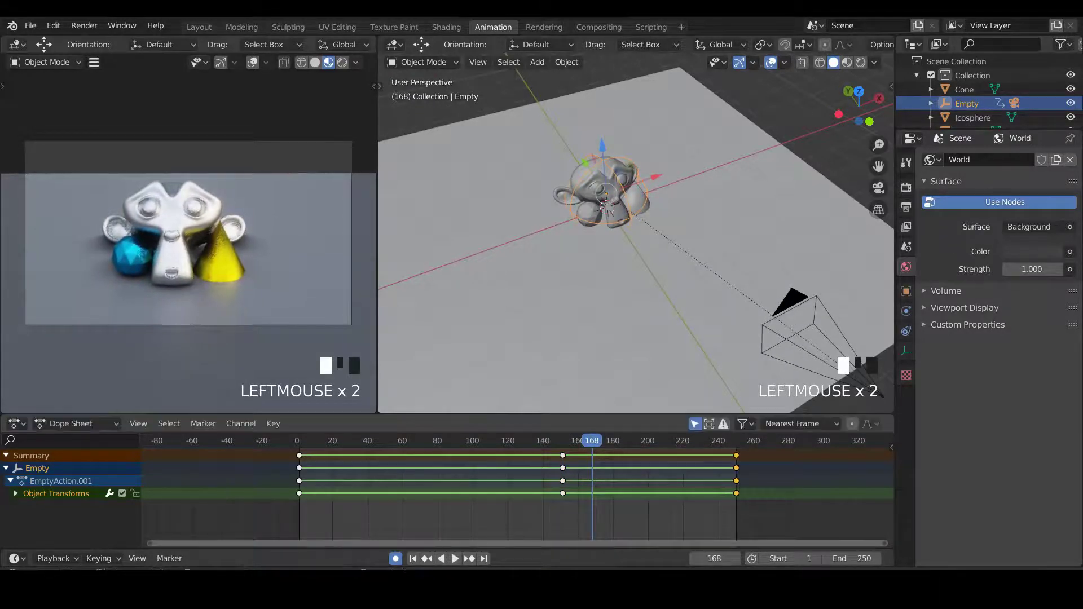
Step: Play the animation from about frame 130 and examine the camera's move-in from a lower side angle
left_click_drag(604, 441, 527, 440)
key("space")
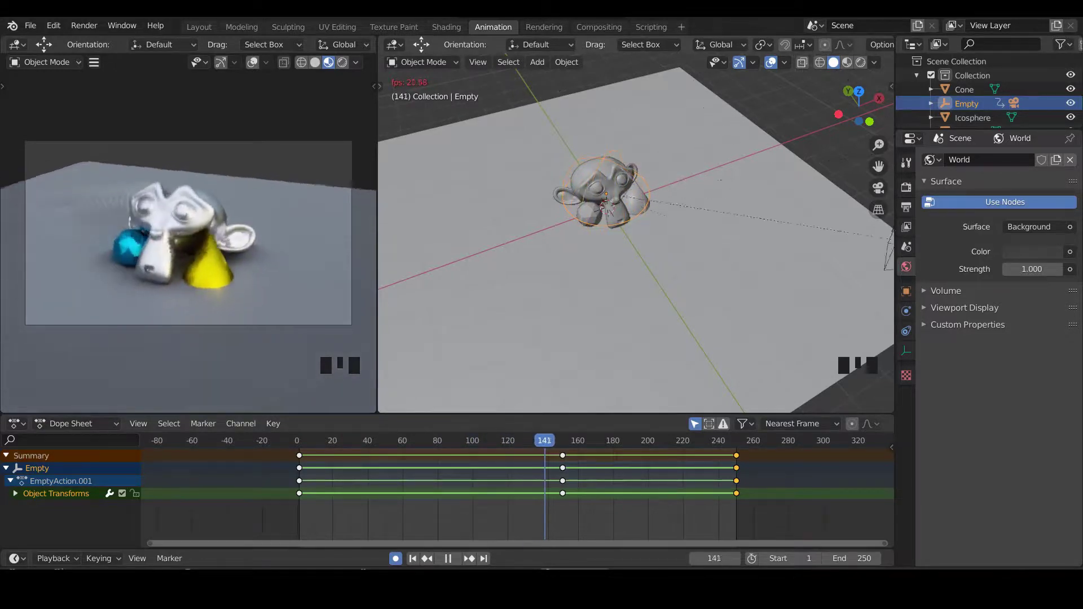
key("space")
key("space")
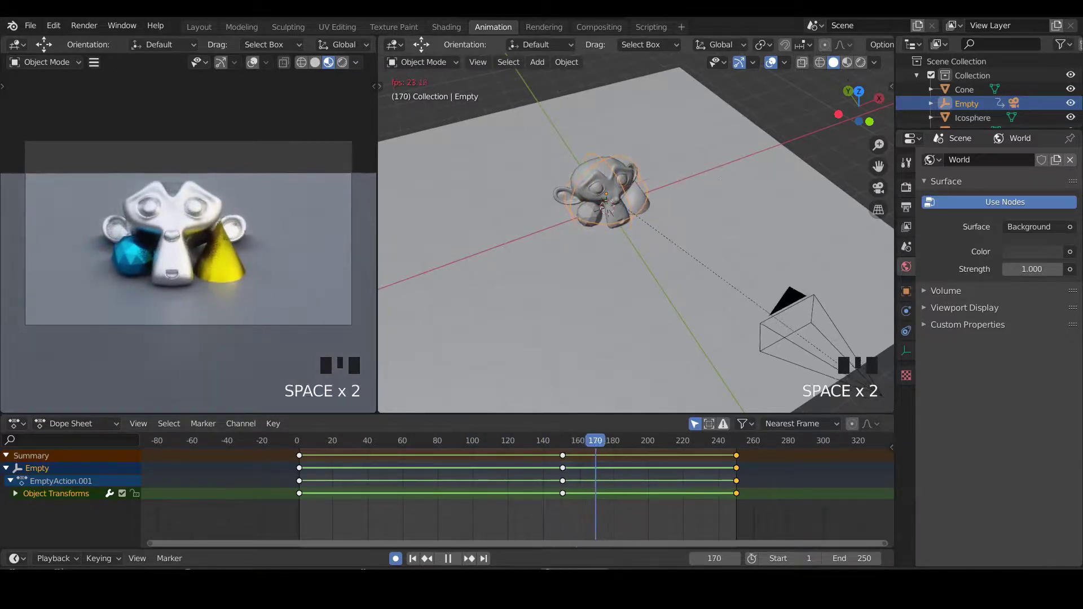
middle_click_drag(636, 248, 701, 223)
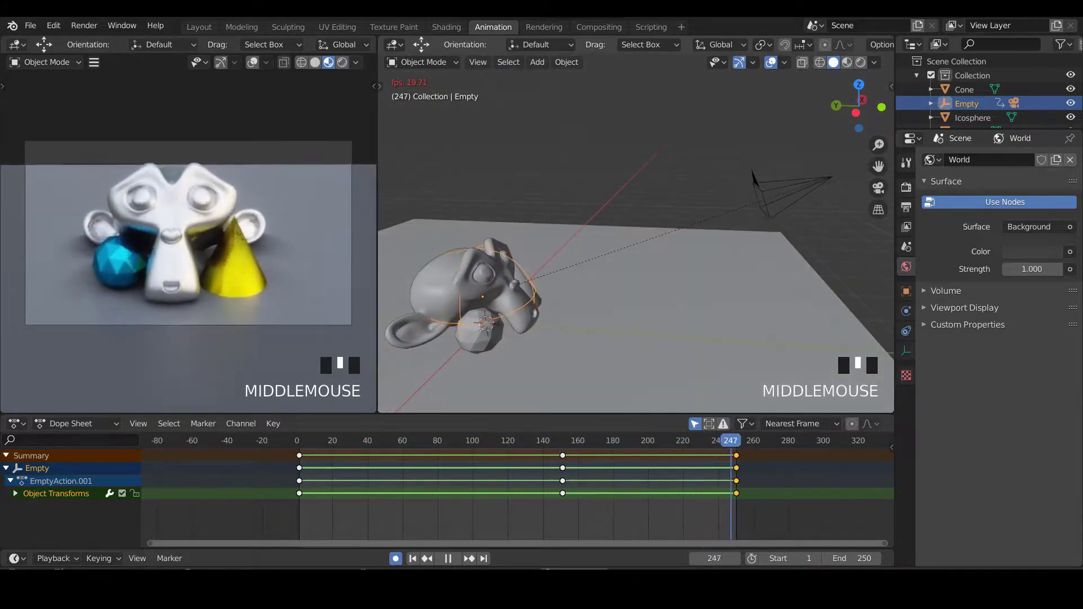